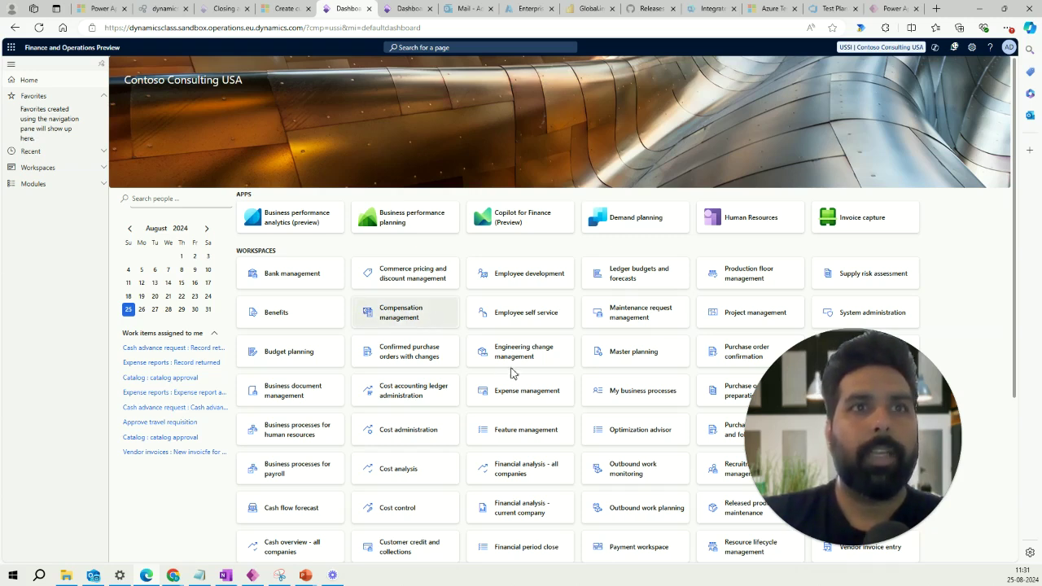
In Feature management, filter all features by names containing "expense" and review "Expense reports re-imagined" and "Ability to map cash advances to expense lines"
left_click(515, 440)
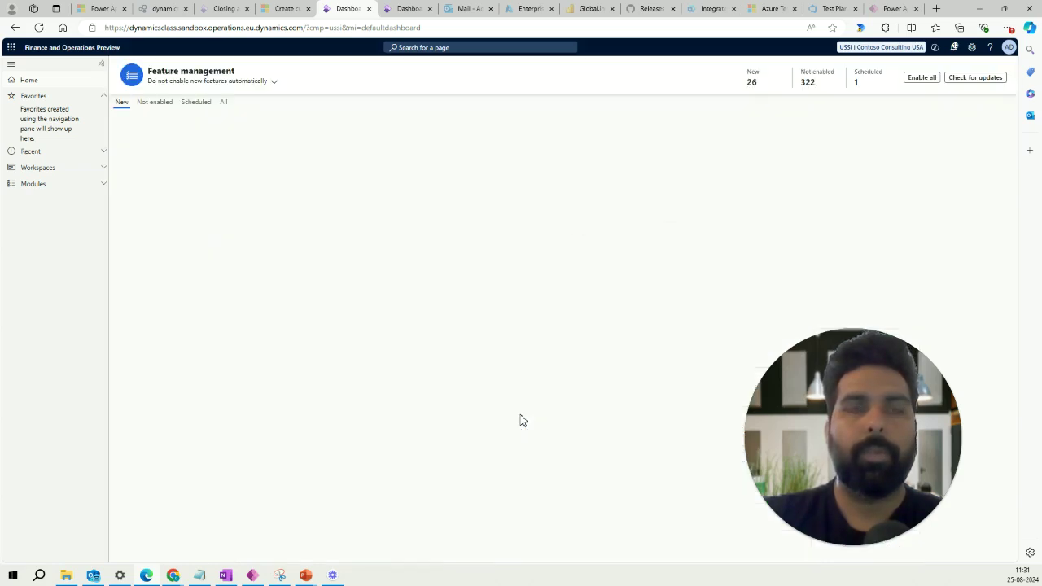
left_click(223, 104)
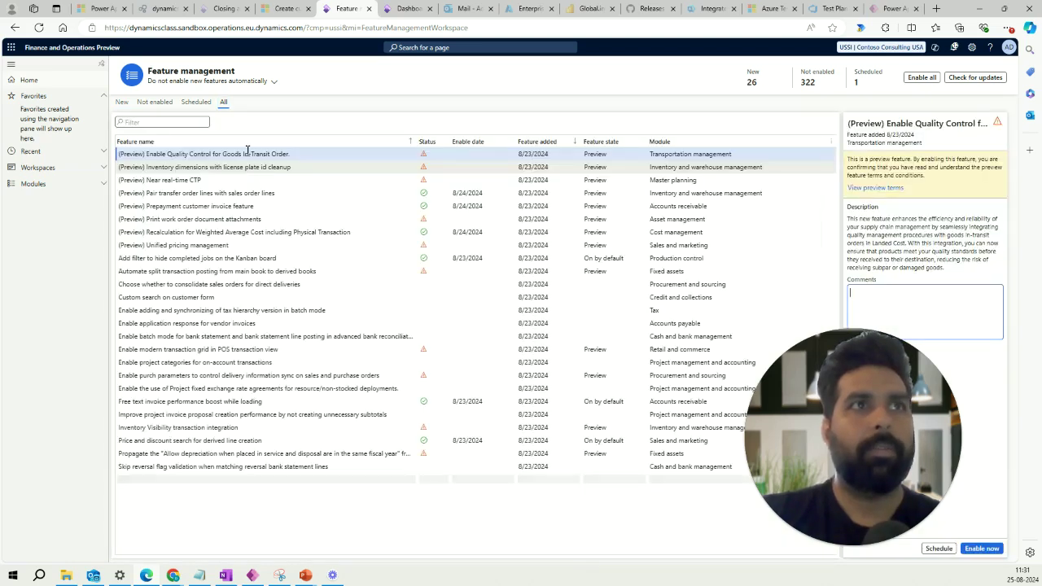
left_click(252, 143)
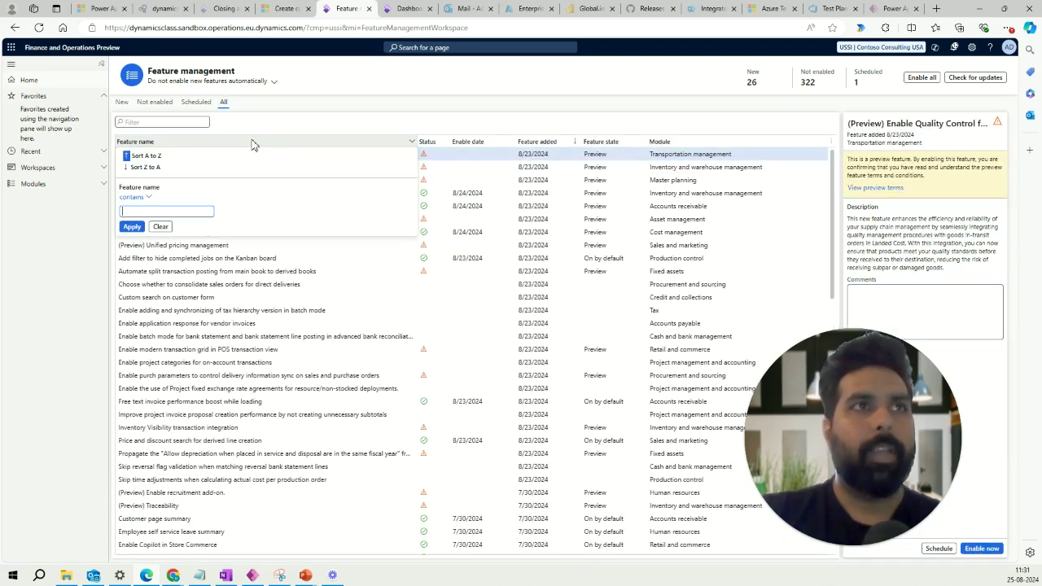
type("ex")
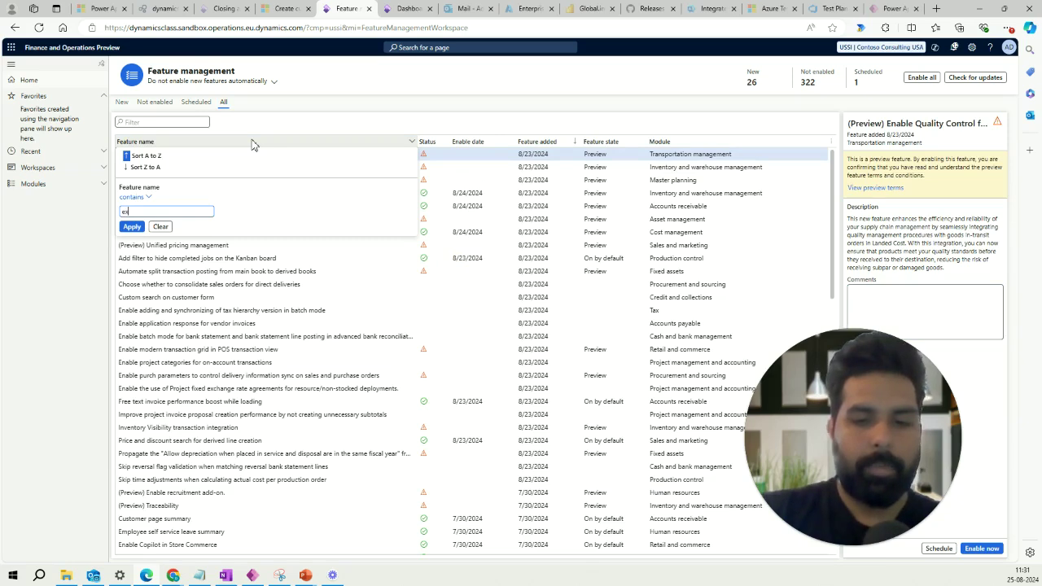
type("pense")
key("Return")
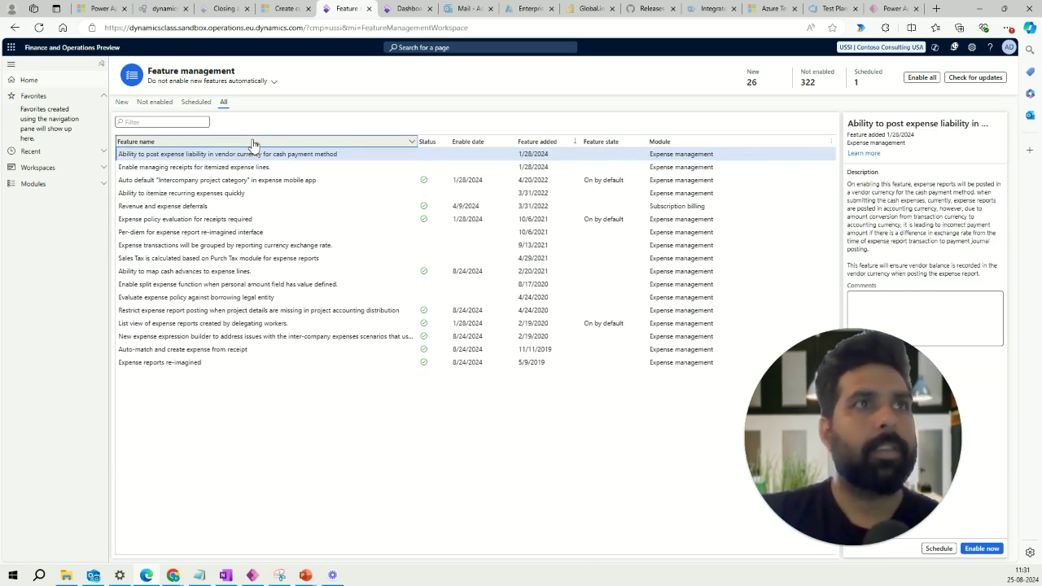
left_click(249, 359)
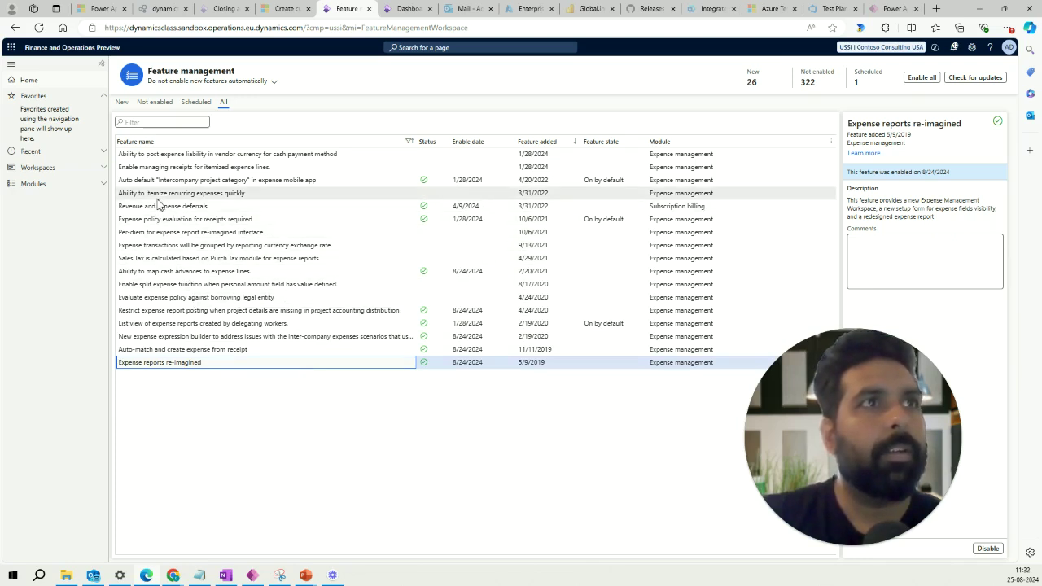
left_click(171, 270)
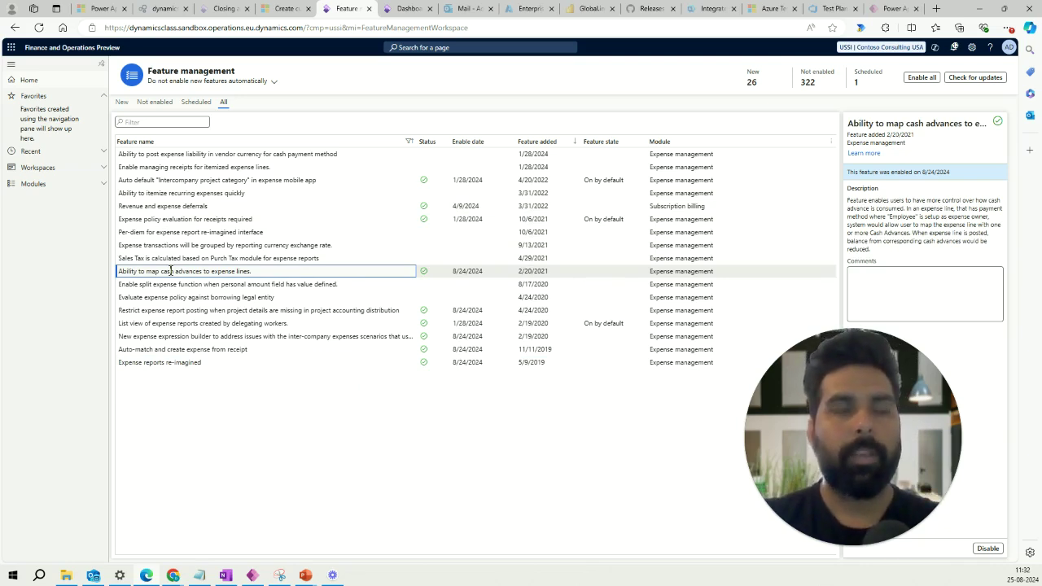
Open the Expense management cash advance accounts and filter them by currency USD to check the assigned ledger account
left_click(101, 185)
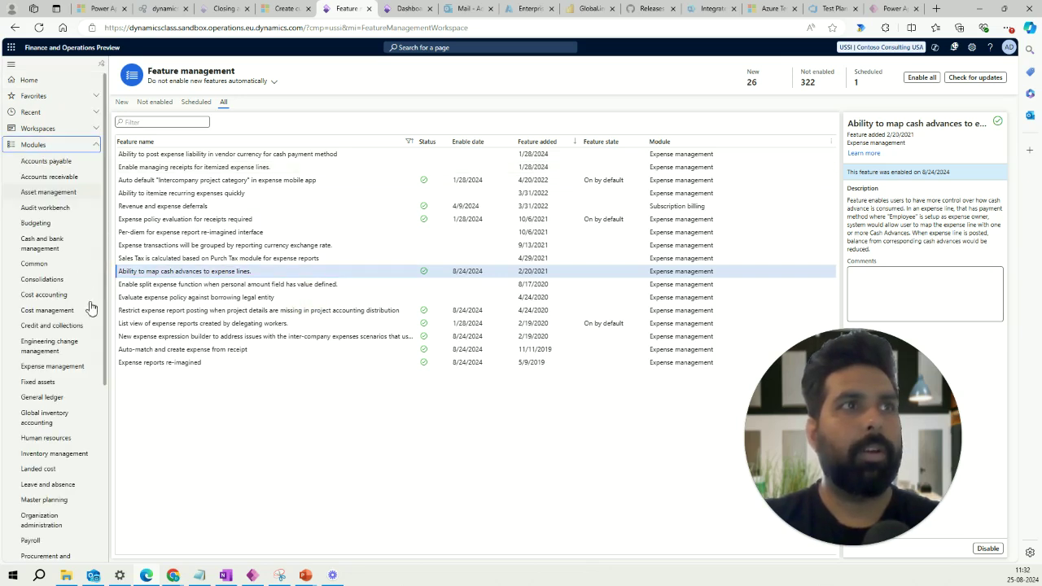
left_click(82, 372)
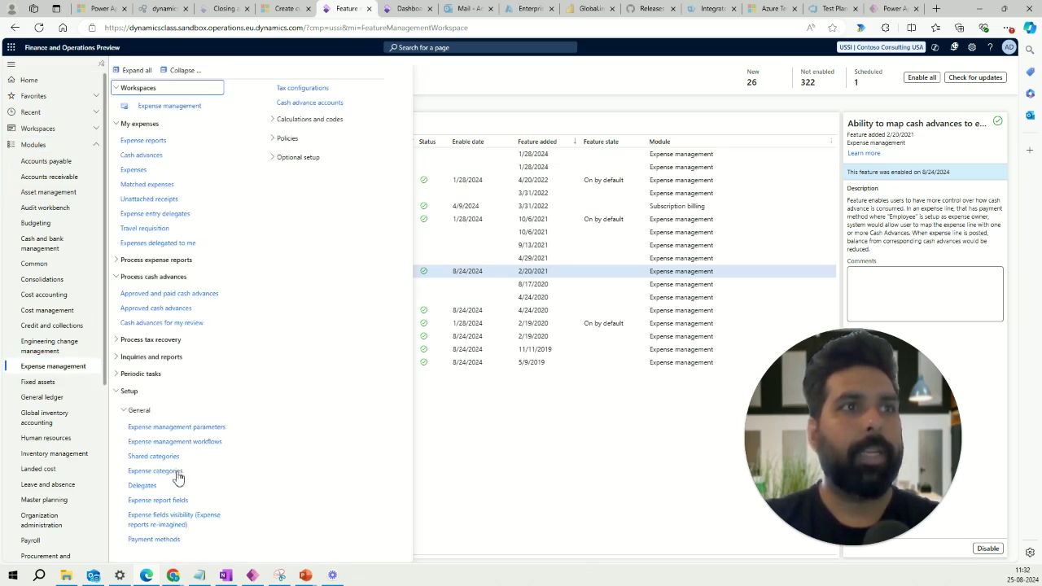
left_click(312, 104)
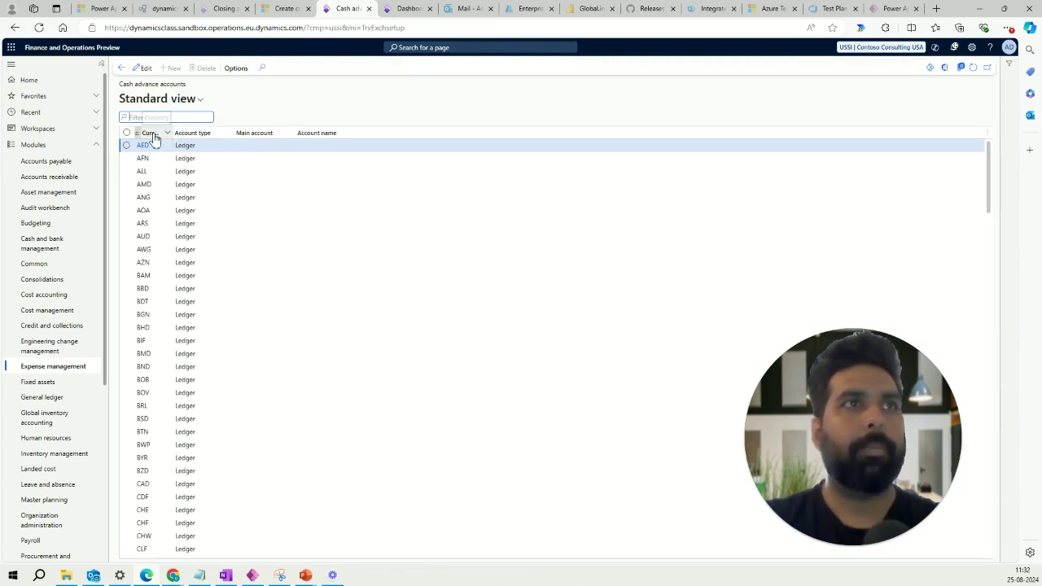
left_click(154, 134)
type("us")
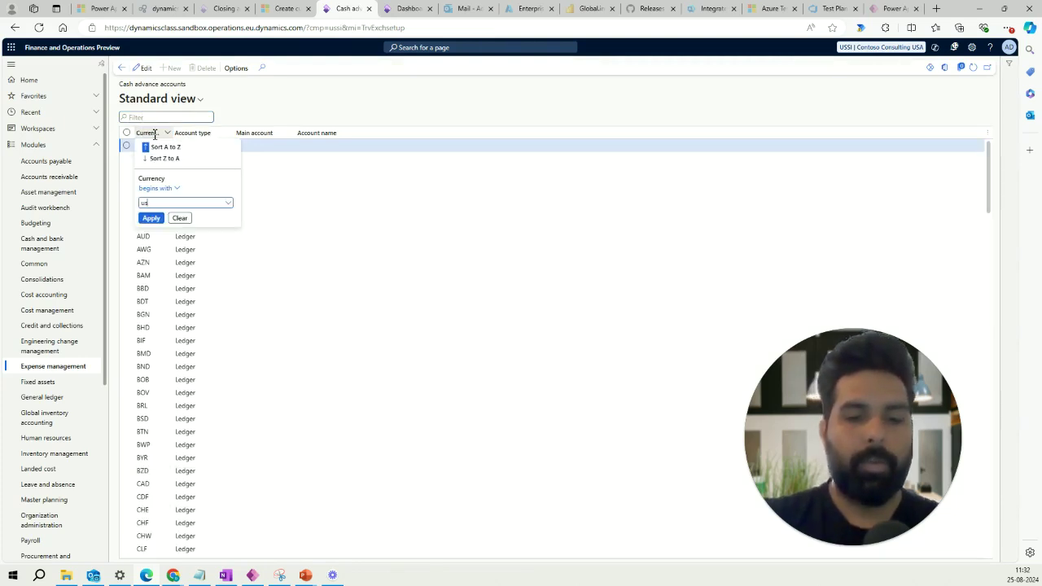
type("d")
key("Return")
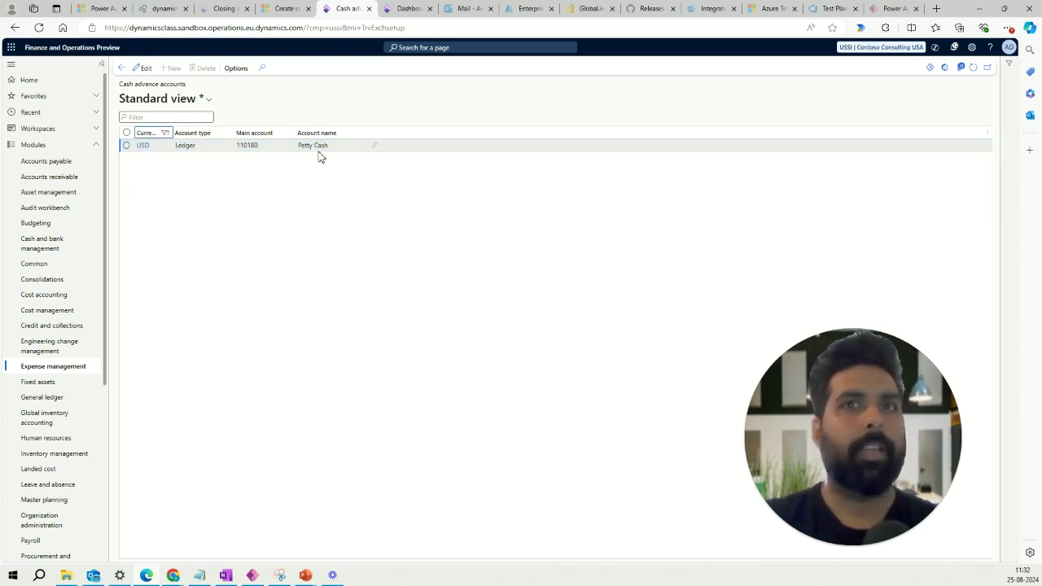
left_click(228, 150)
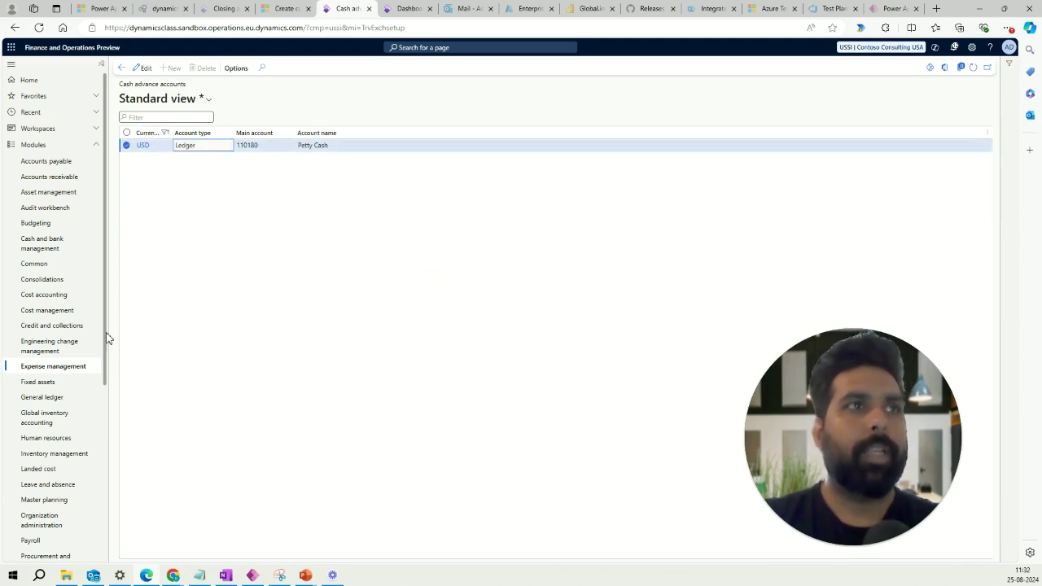
Open the Expense management payment methods and check the expense owner of the CashAdvanc method
left_click(86, 373)
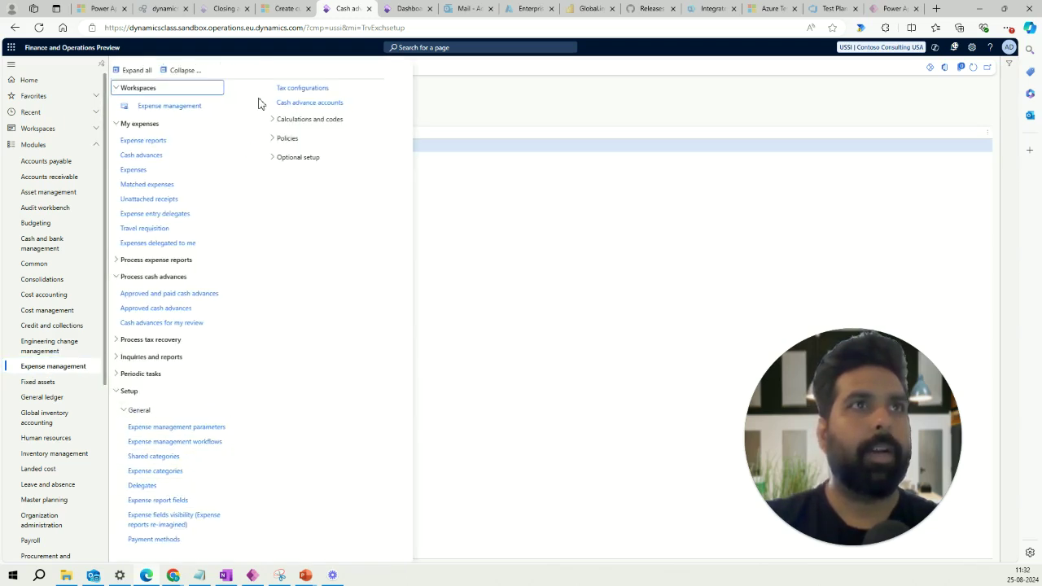
left_click(178, 544)
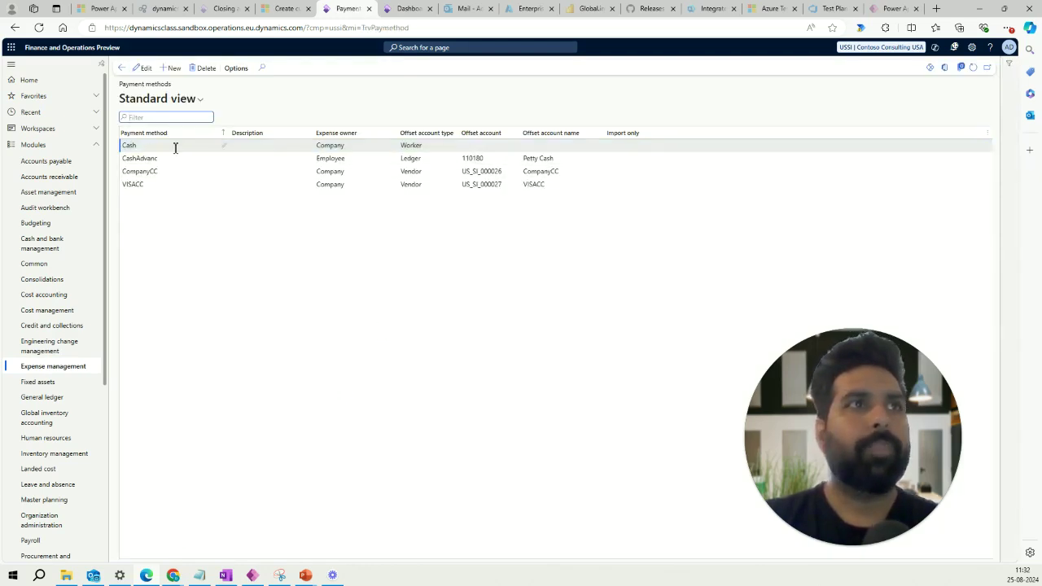
left_click(331, 156)
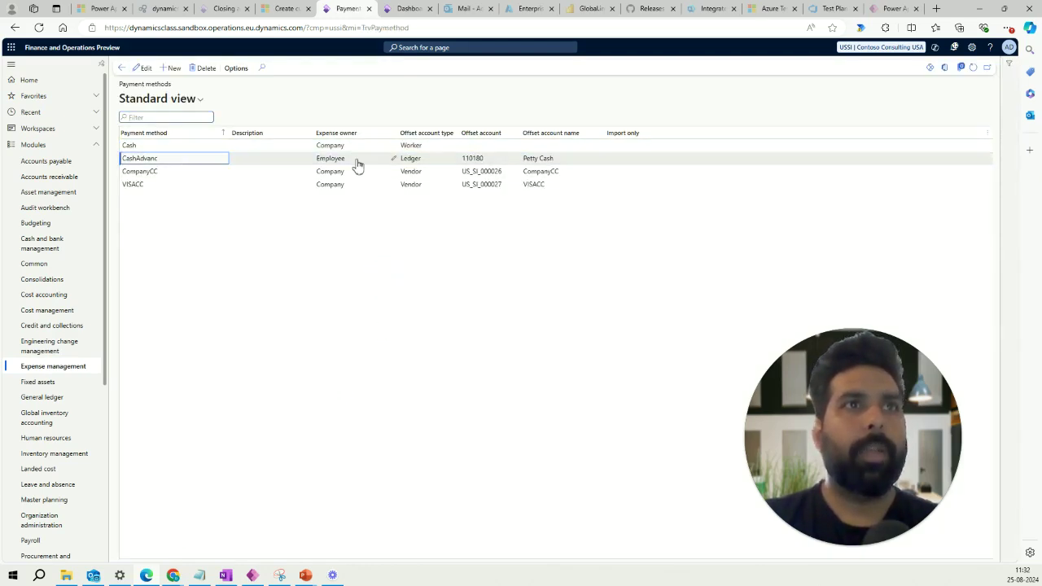
left_click(354, 162)
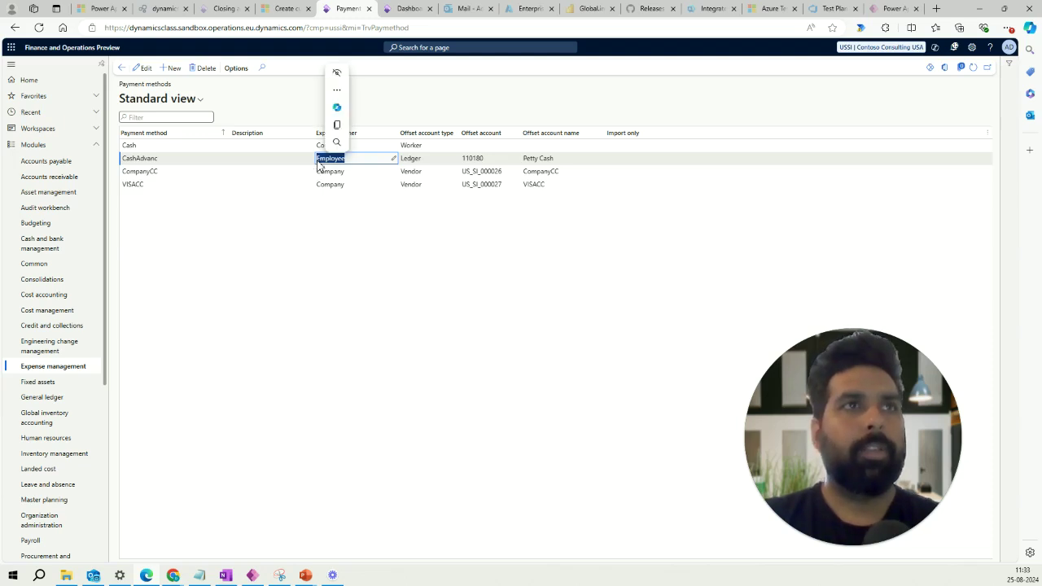
left_click(291, 217)
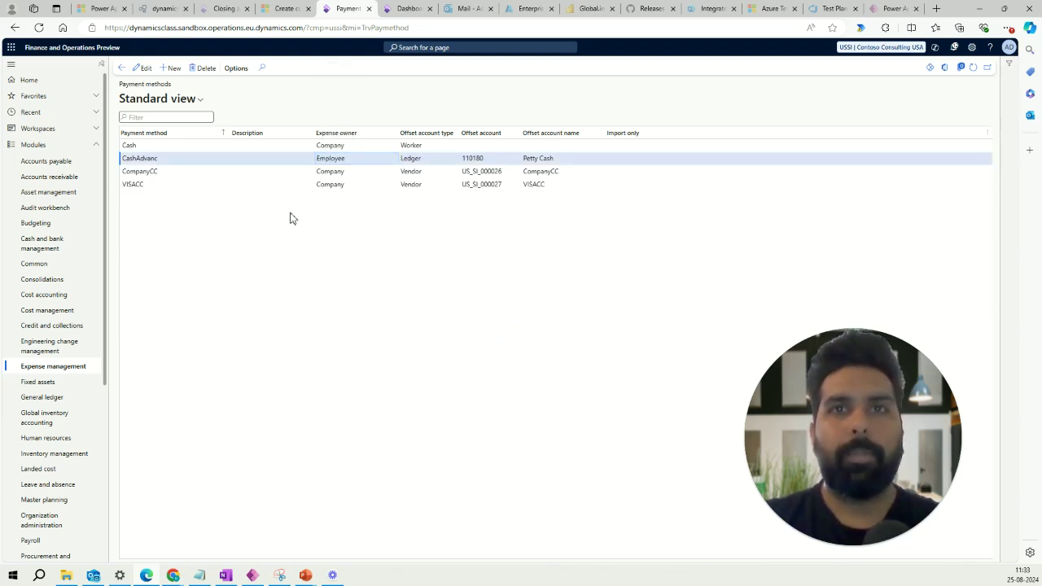
Open the employee's own cash advances in Expense management and create a new cash advance record
left_click(81, 372)
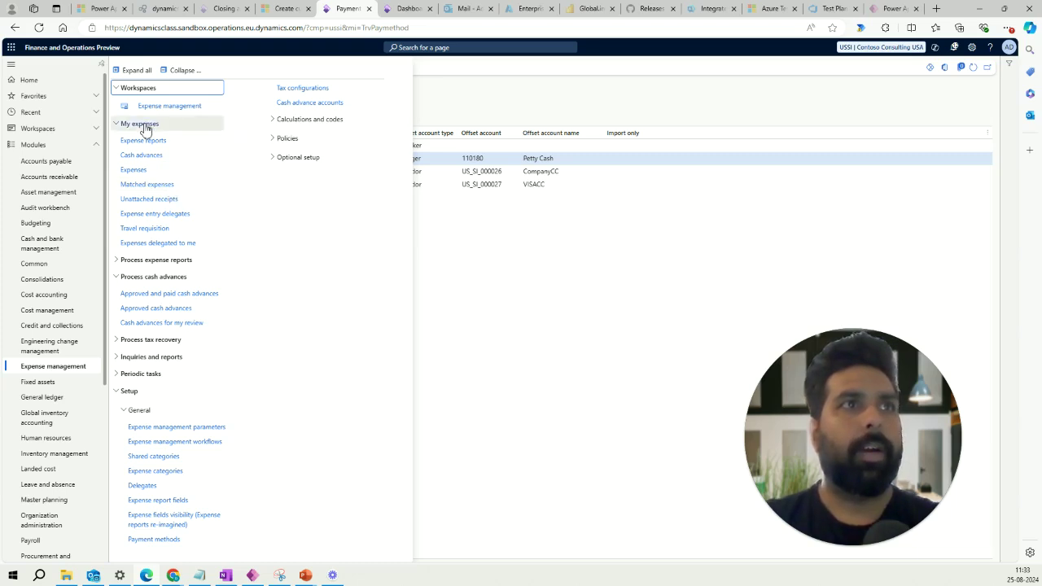
left_click(155, 155)
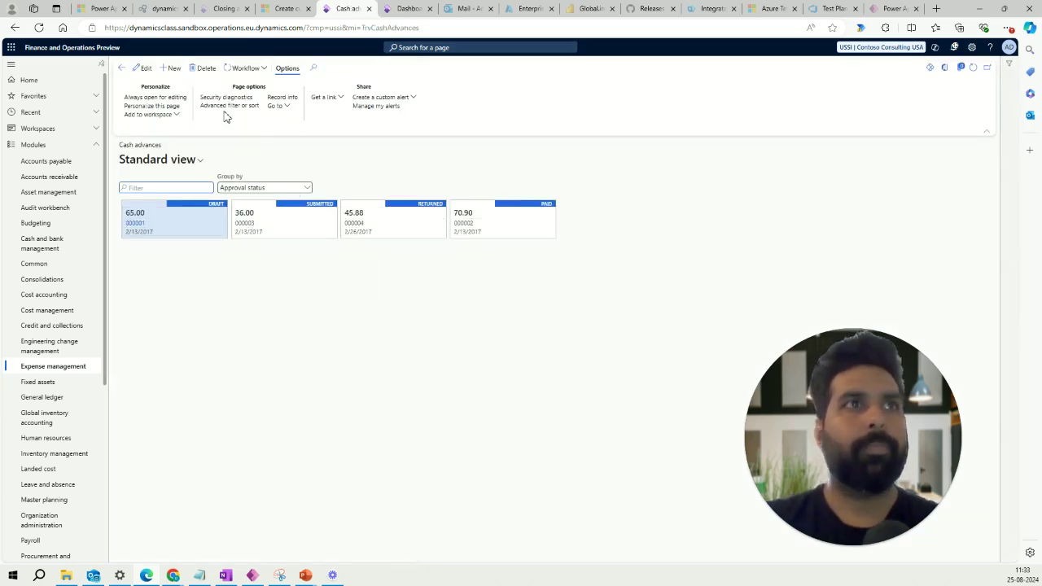
left_click(240, 236)
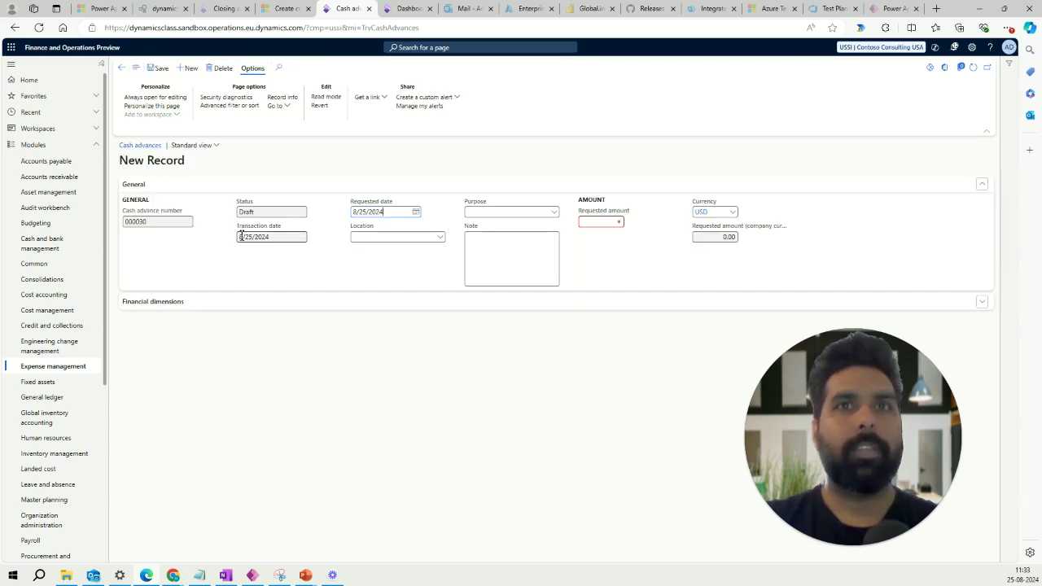
Set the new cash advance's location to Chicago and its purpose to Conference
left_click(427, 236)
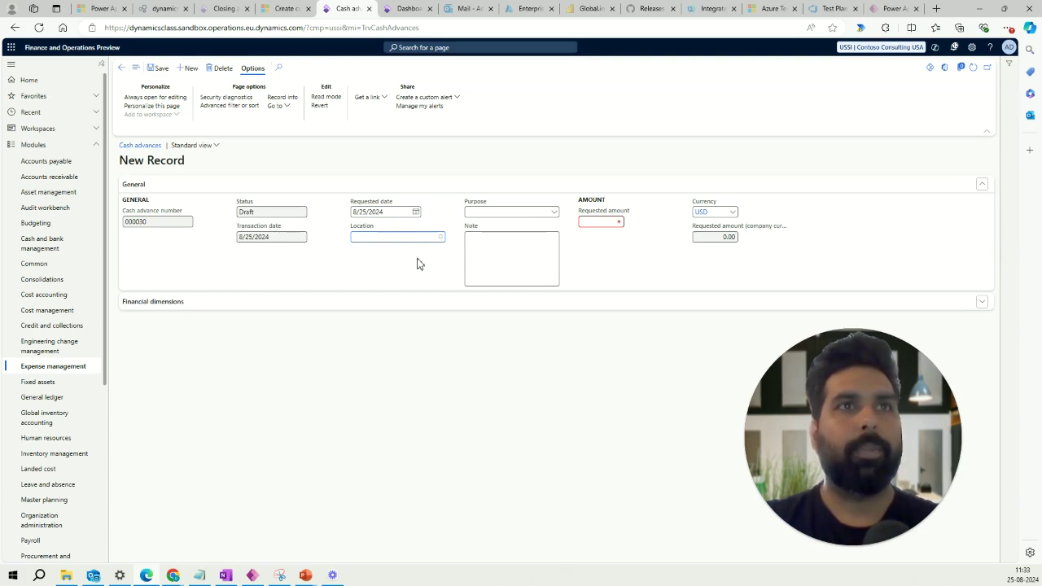
key("alt+Down")
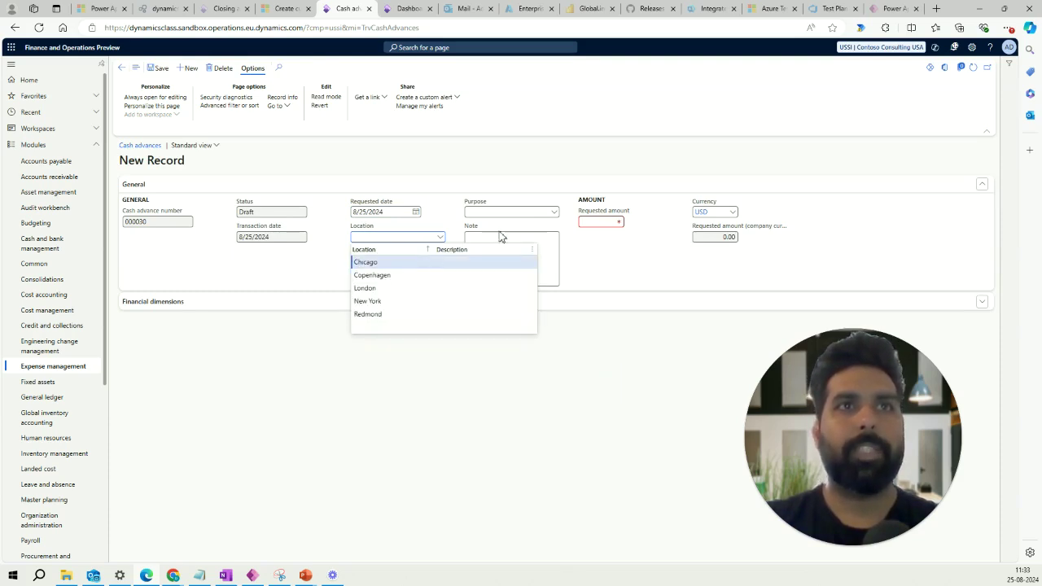
key("Return")
left_click(551, 212)
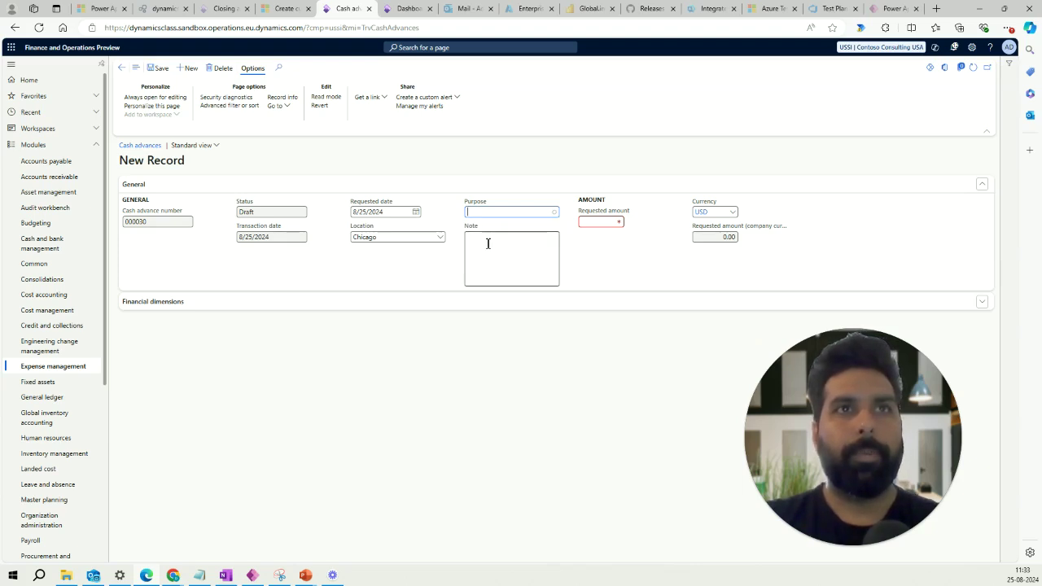
key("alt+Down")
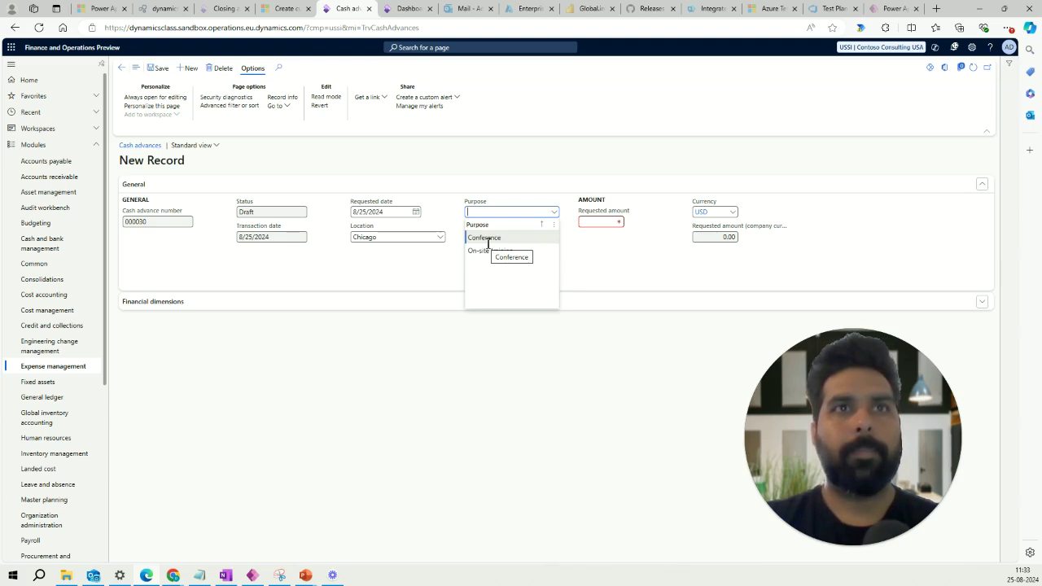
left_click(492, 237)
Add the note "need cash for conference" and set the requested amount to 5,000.00
left_click(496, 247)
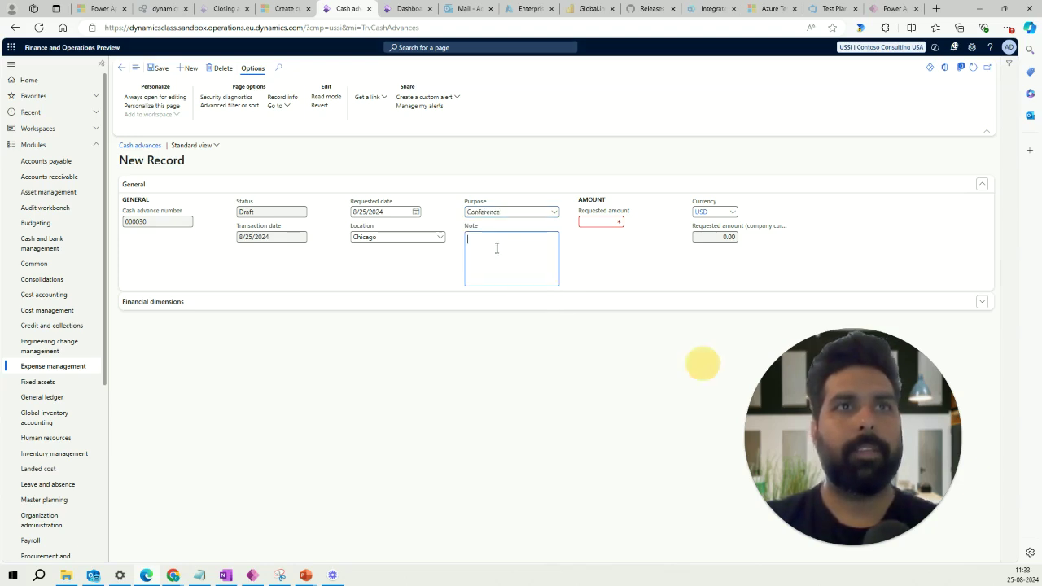
type("need cash for conference")
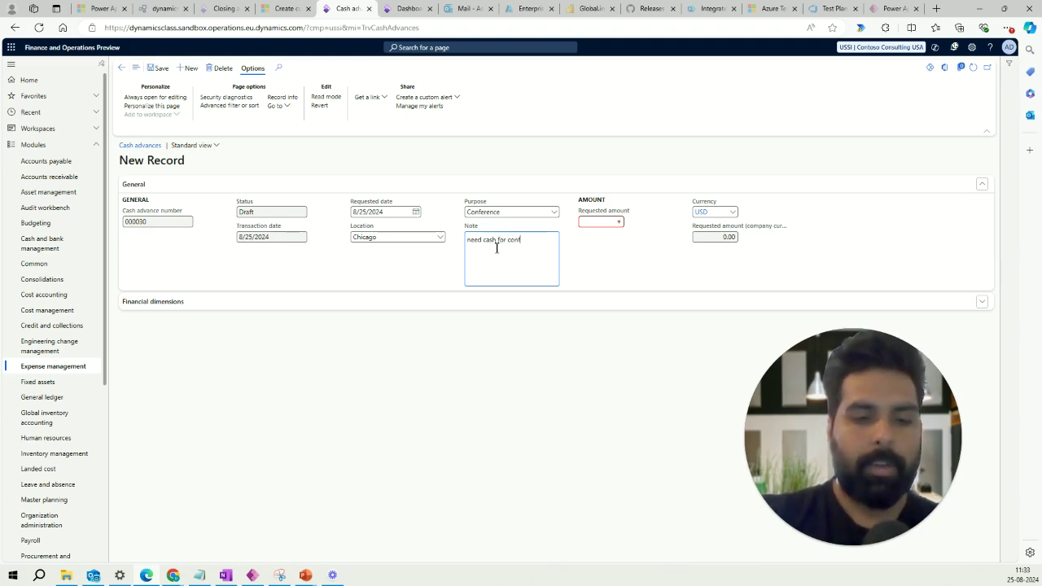
left_click(596, 223)
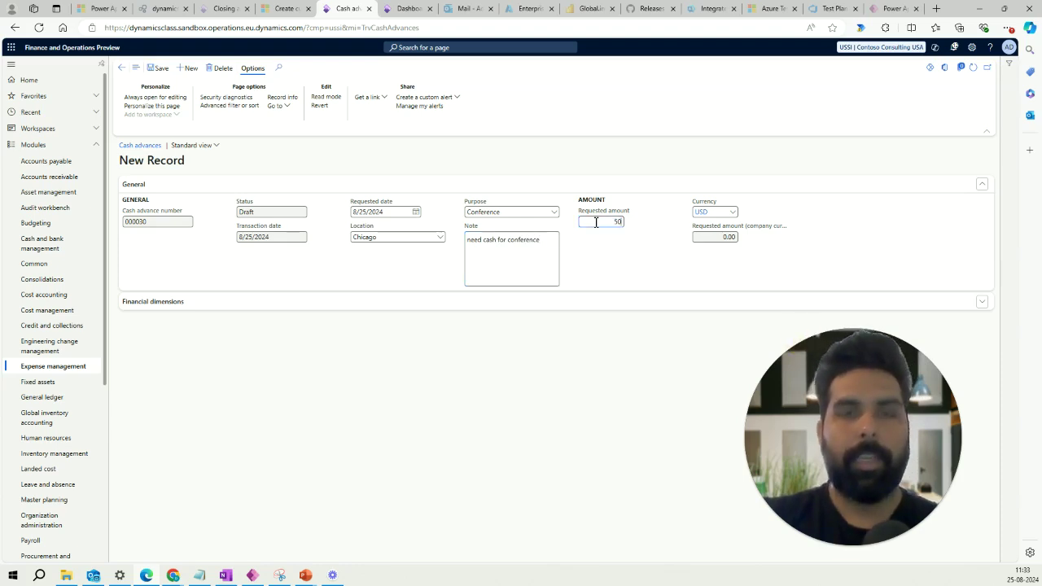
left_click(629, 251)
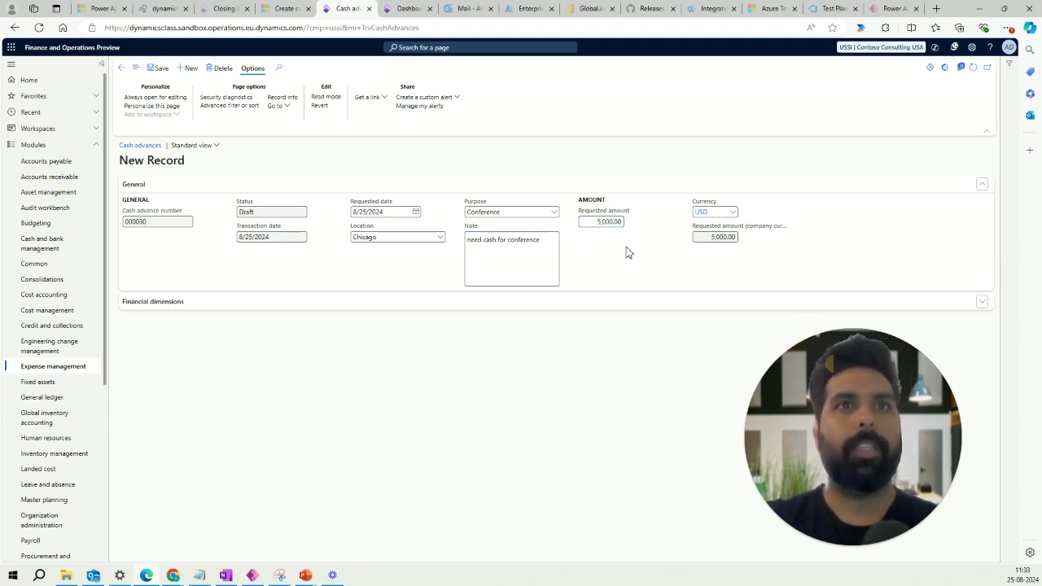
Expand the financial dimensions of the cash advance, then save the record and submit it to the approval workflow
left_click(456, 307)
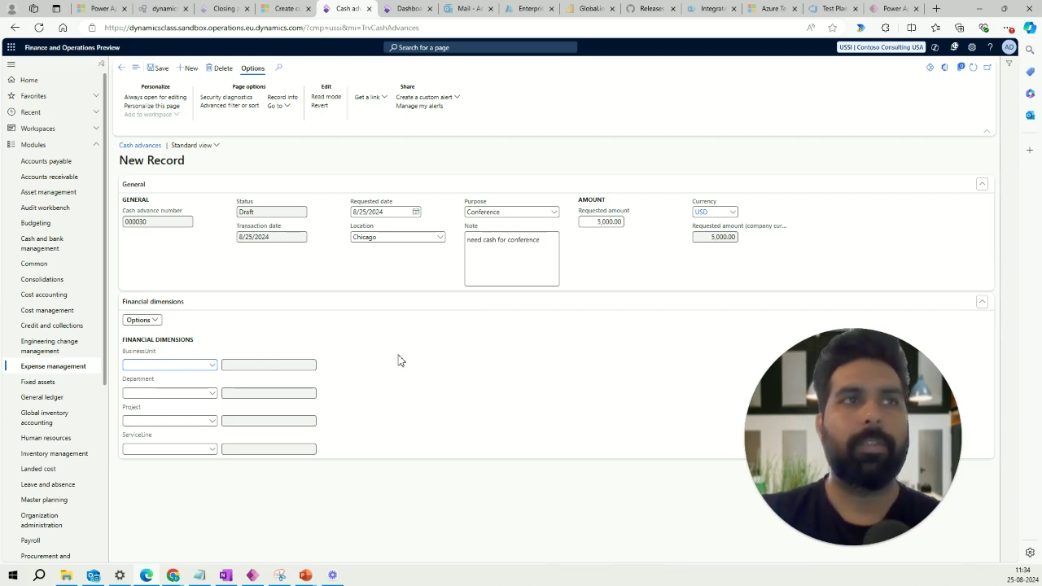
left_click(157, 68)
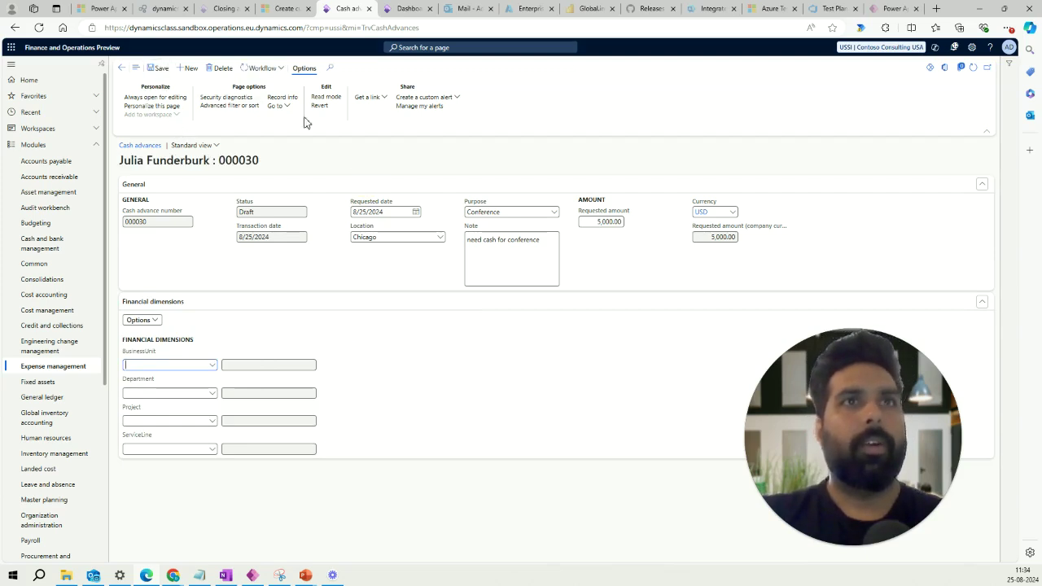
left_click(269, 70)
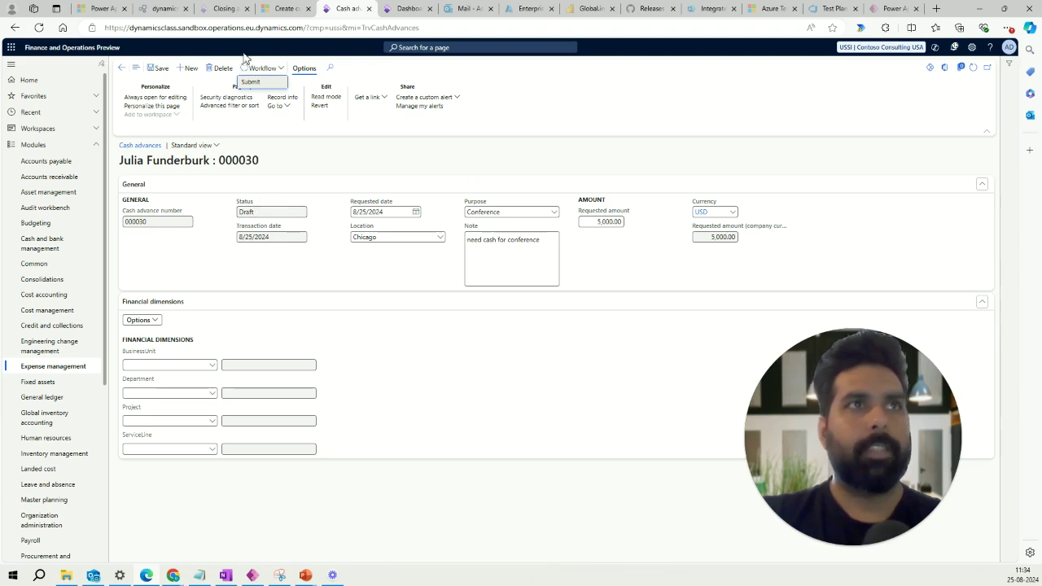
left_click(258, 83)
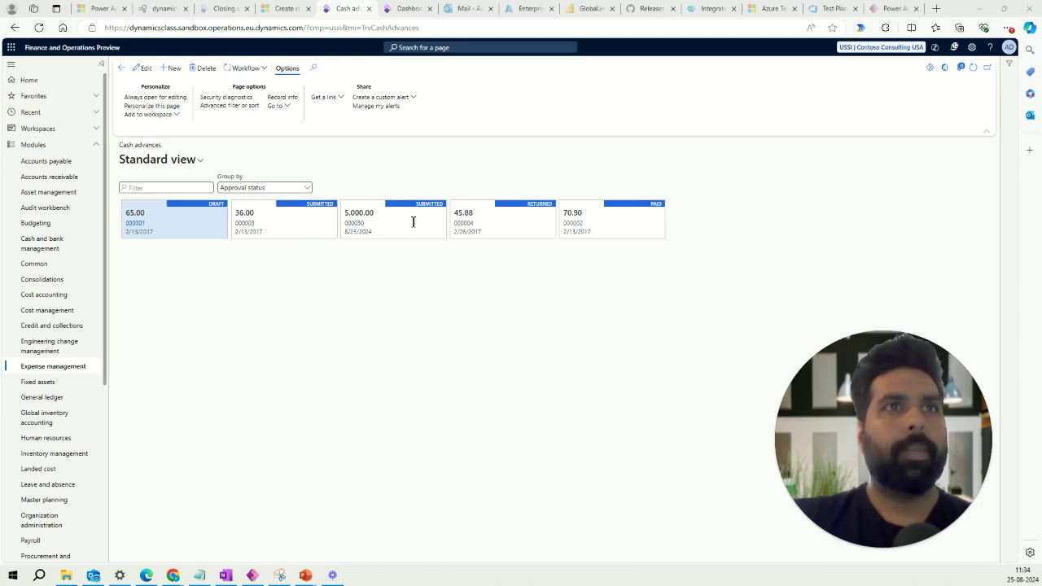
View the workflow history of the submitted 5,000.00 cash advance, then close it
left_click(413, 221)
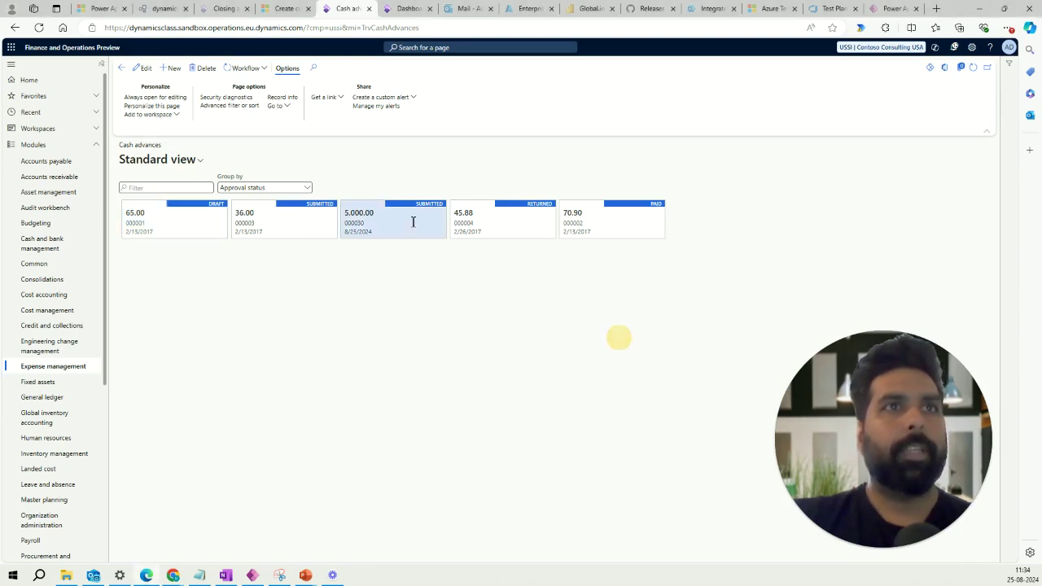
left_click(259, 68)
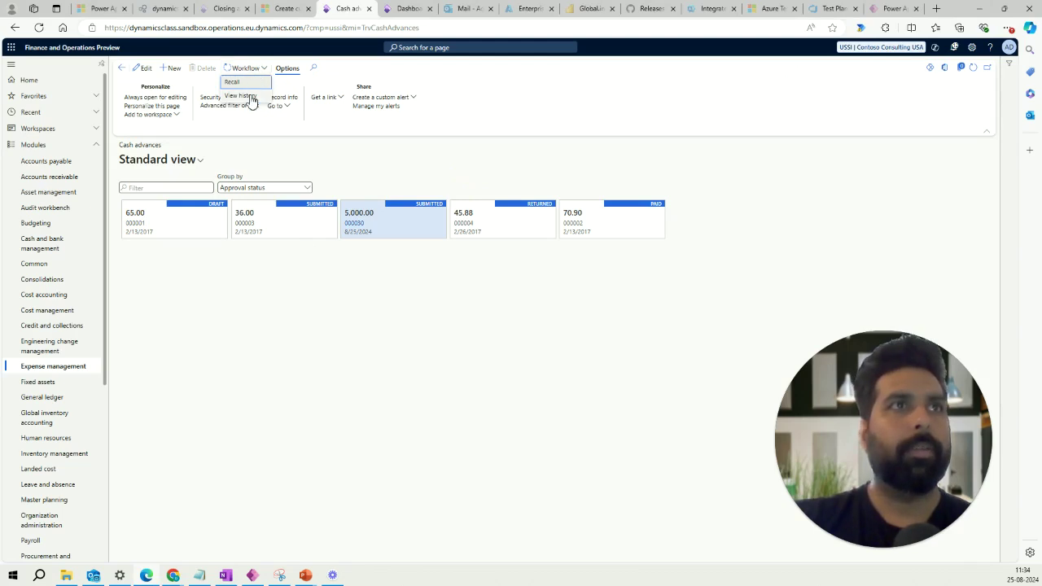
left_click(252, 98)
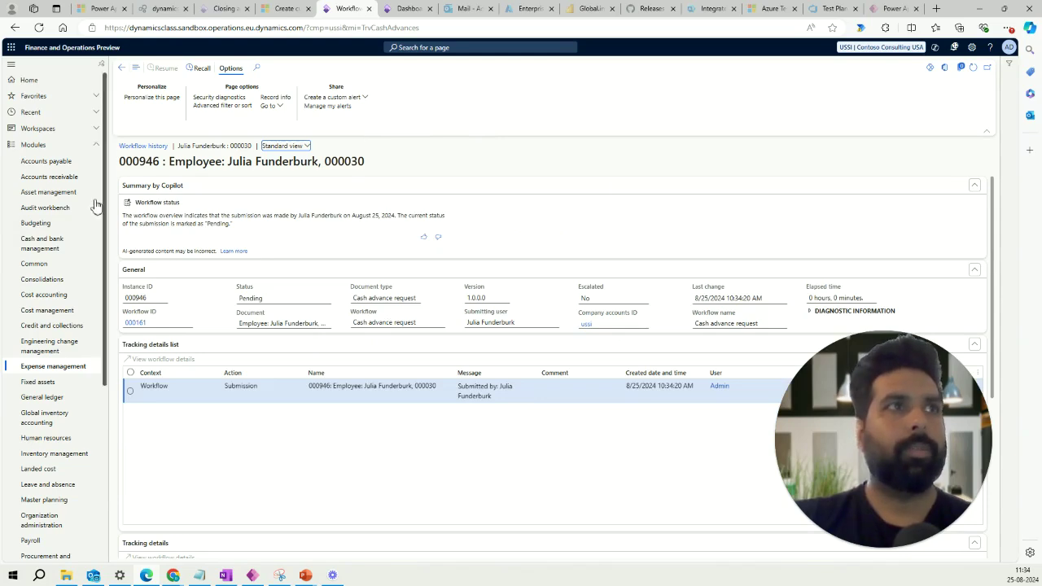
key("Escape")
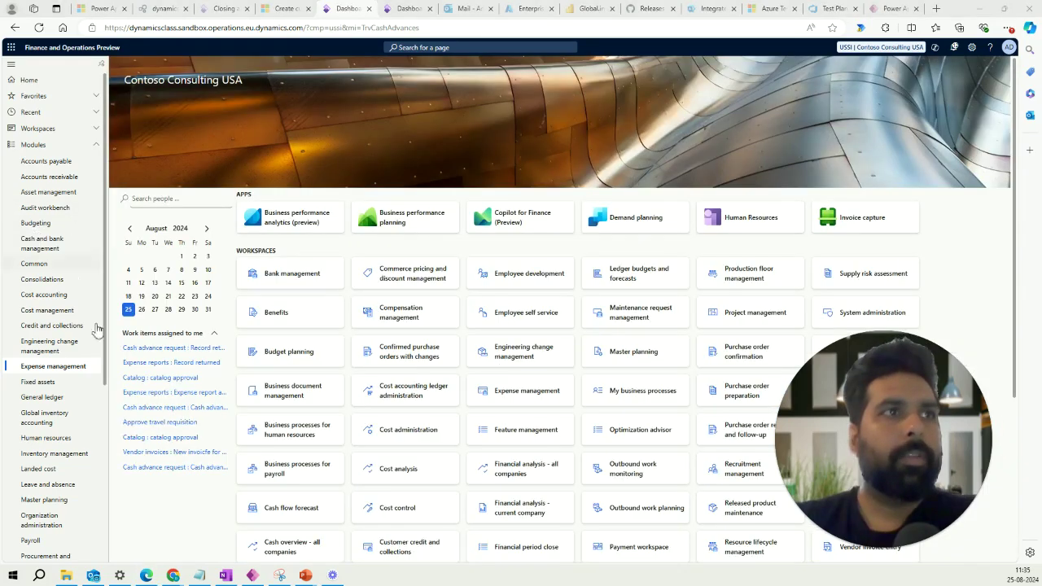
Open the cash advances for review in Expense management, approve the 5,000.00 USD request dated 8/25/2024 and refresh the list
left_click(86, 371)
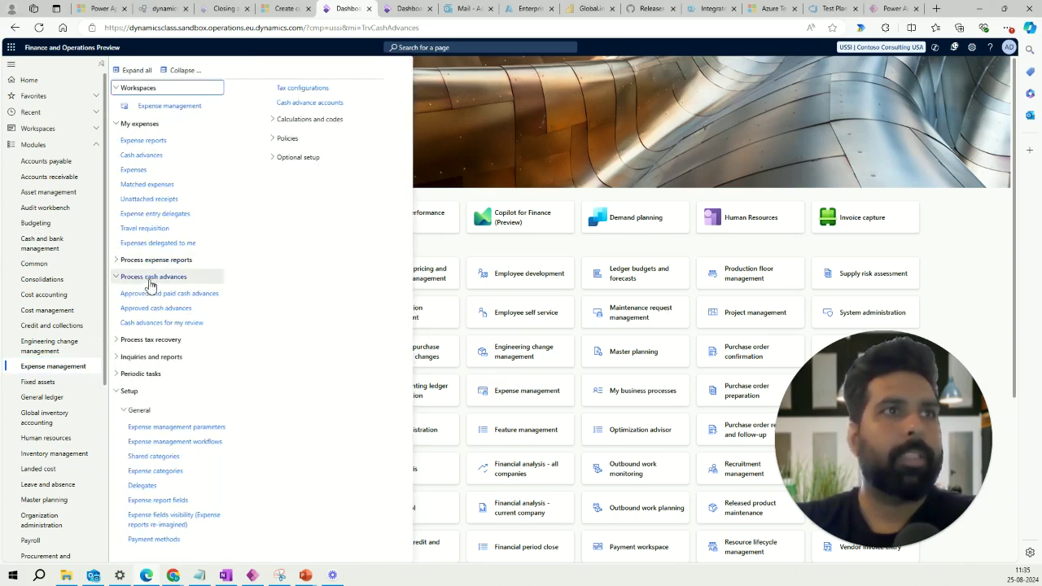
left_click(161, 325)
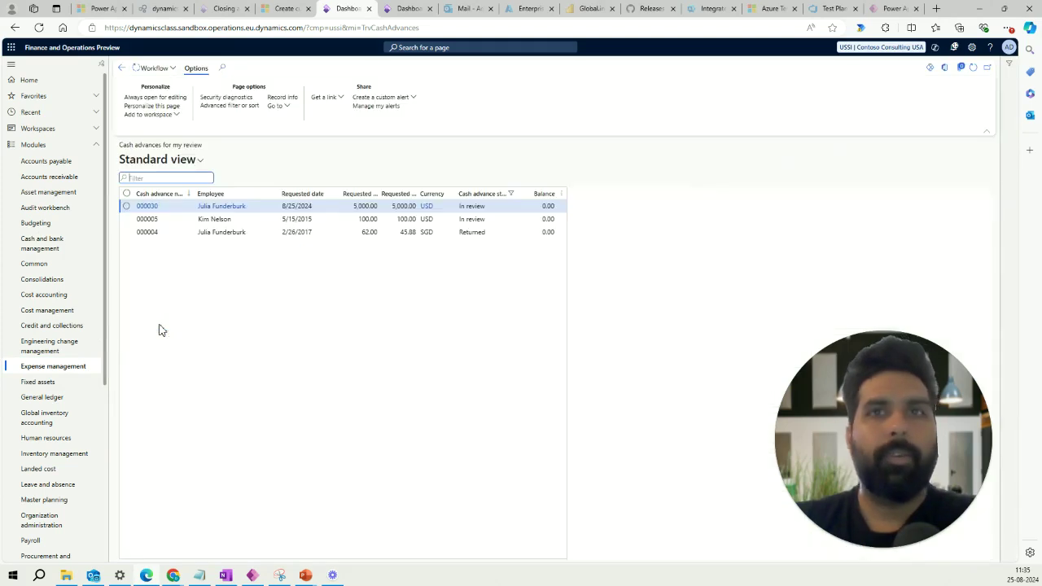
left_click(368, 206)
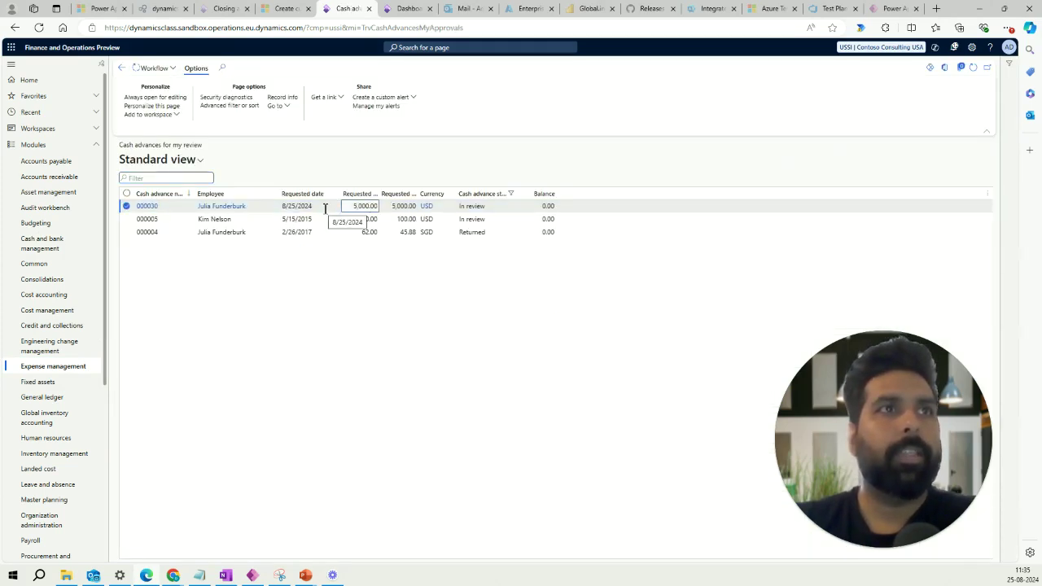
left_click(168, 71)
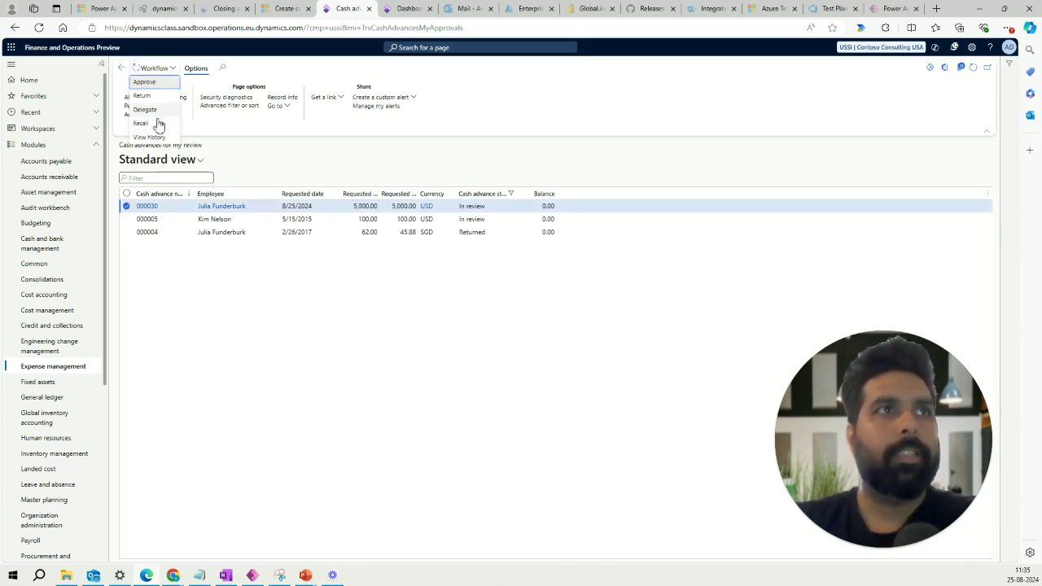
left_click(162, 85)
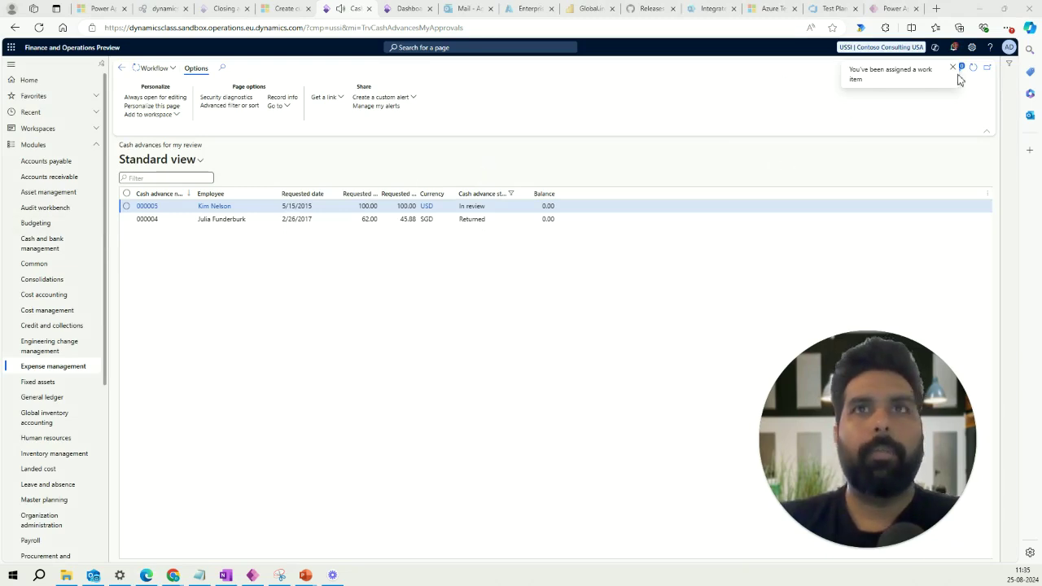
left_click(972, 70)
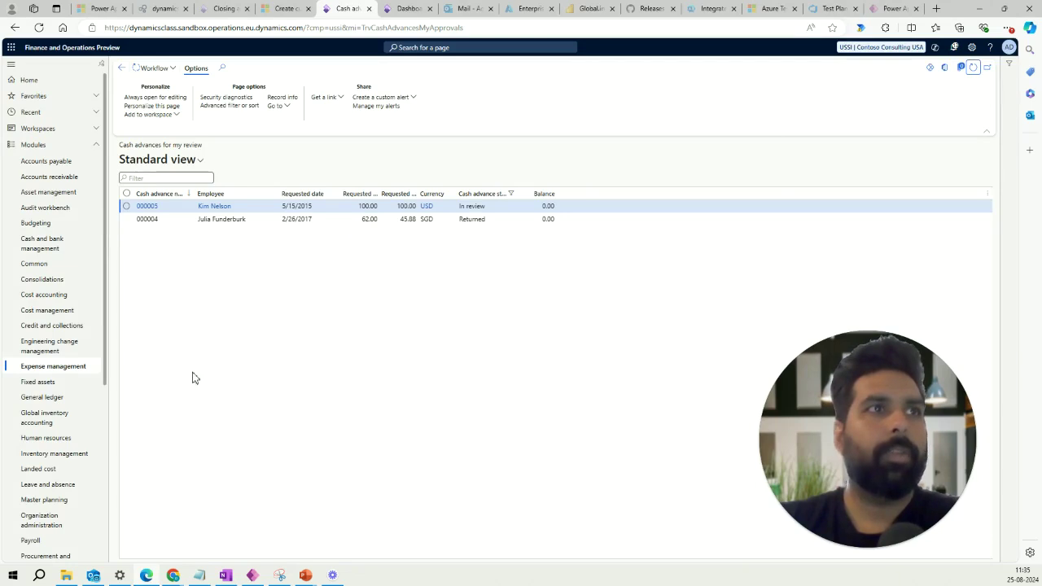
Open the approved cash advances in Expense management, refresh the list and expand the posting messages
left_click(84, 370)
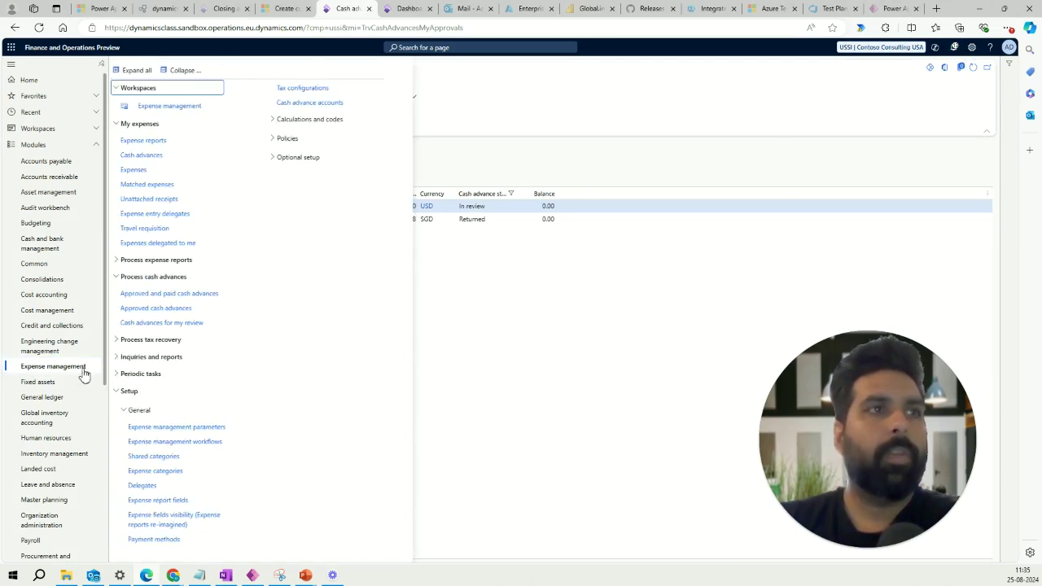
left_click(163, 309)
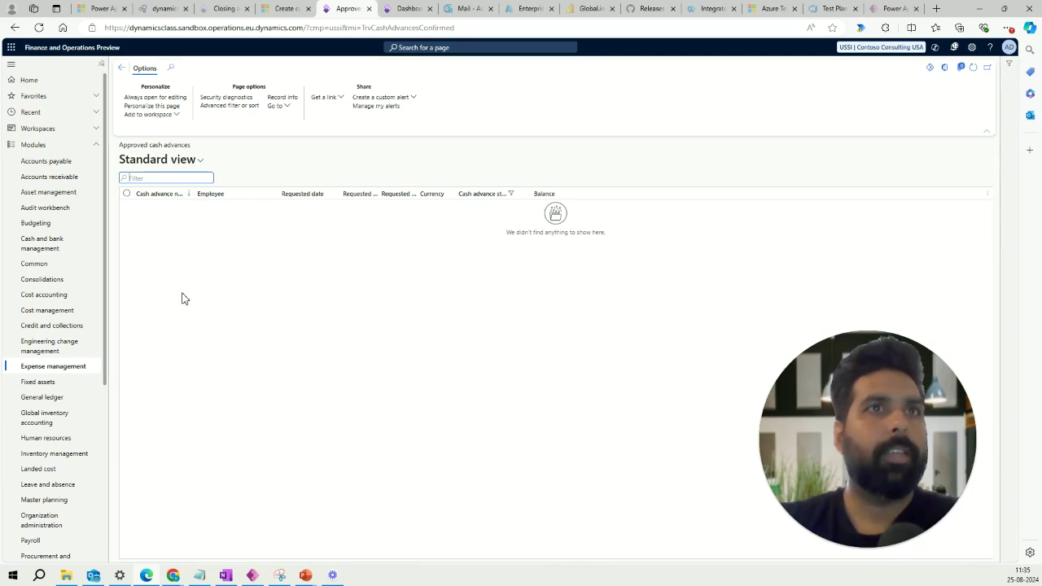
left_click(974, 69)
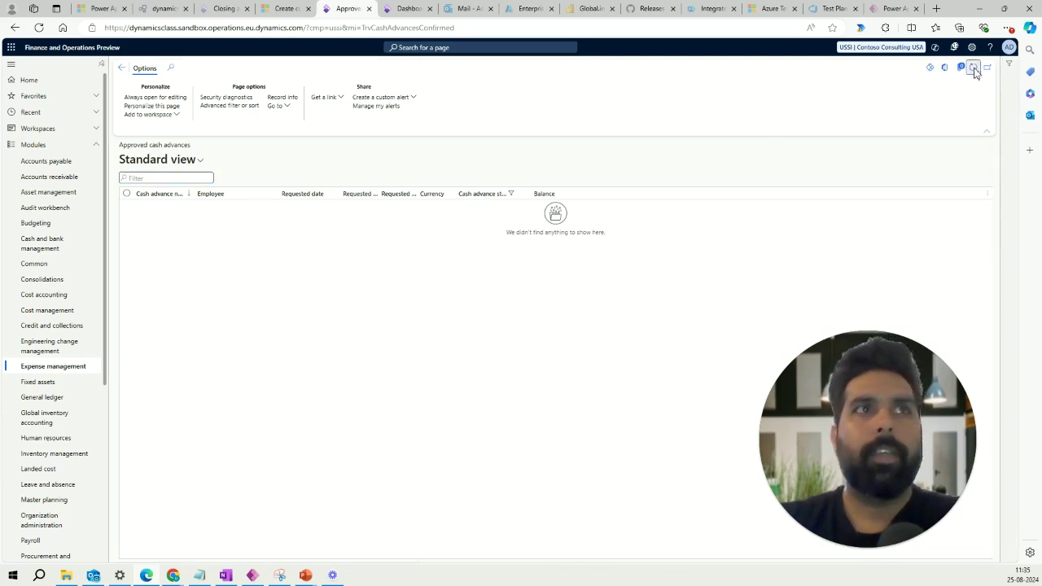
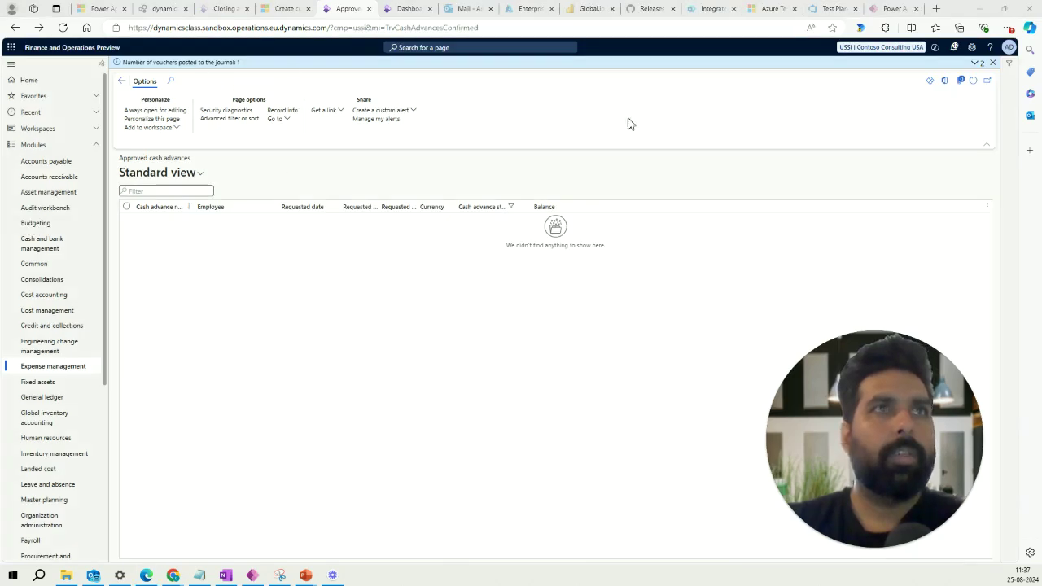
left_click(974, 63)
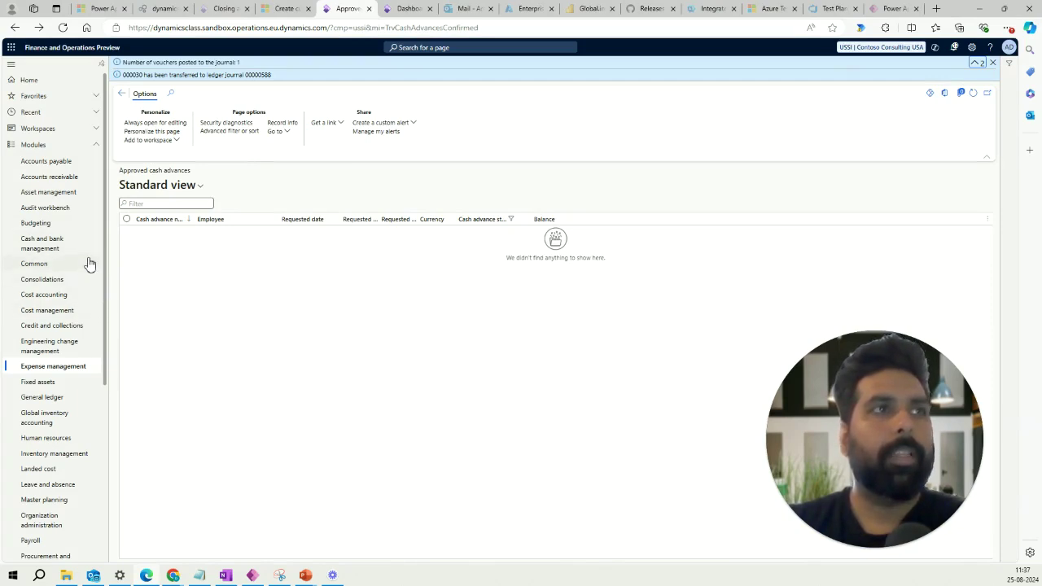
Open the general journals in General ledger, show only posted ones and sort them by journal batch number in descending order
left_click(84, 400)
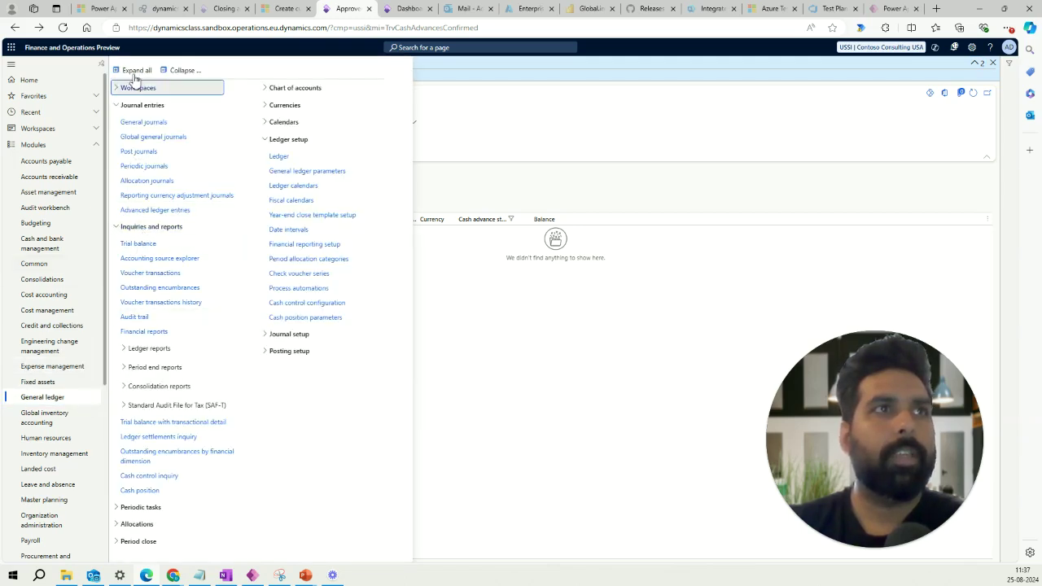
left_click(145, 123)
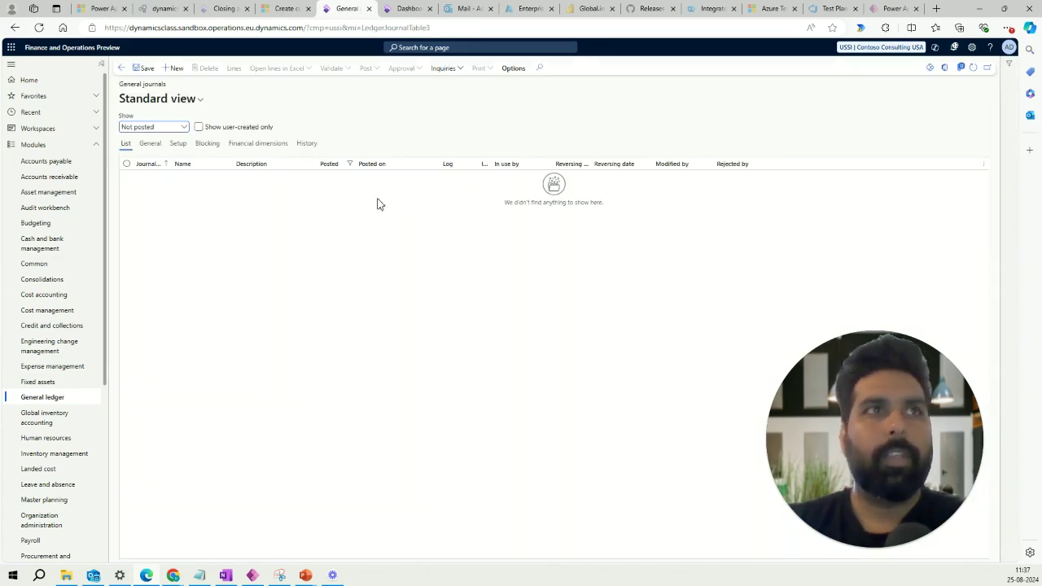
left_click(183, 127)
left_click(157, 163)
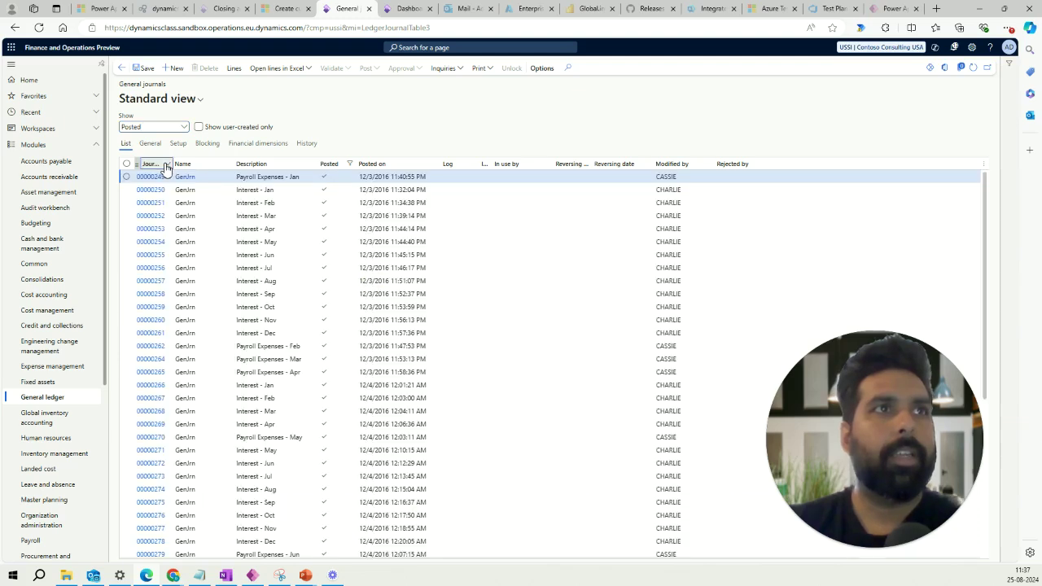
left_click(163, 163)
left_click(163, 189)
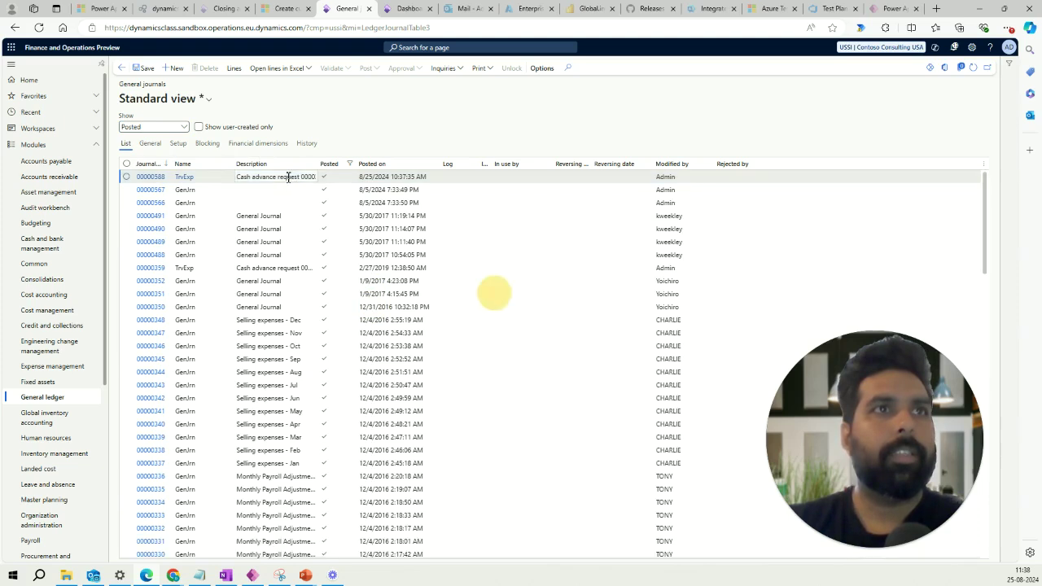
Widen the journal description column, then open the newest cash advance journal's lines and examine the account and offset account
left_click(289, 177)
left_click_drag(316, 165, 366, 165)
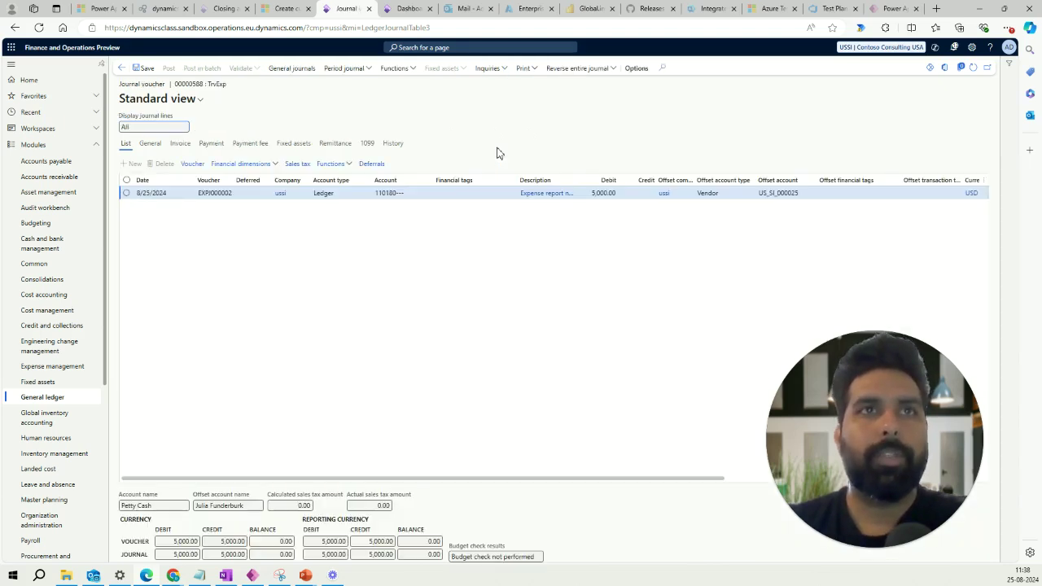
left_click(381, 195)
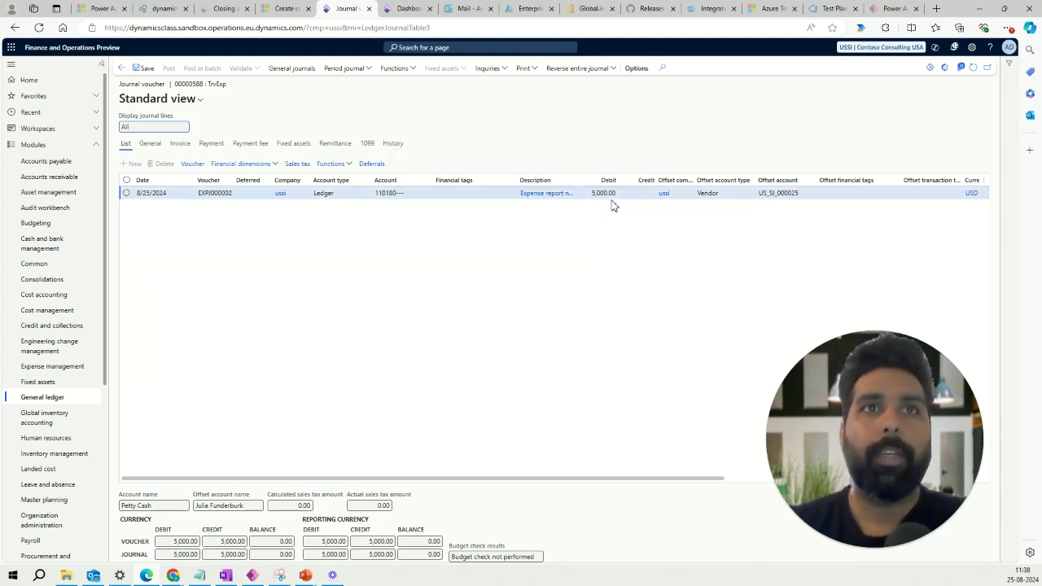
left_click(771, 193)
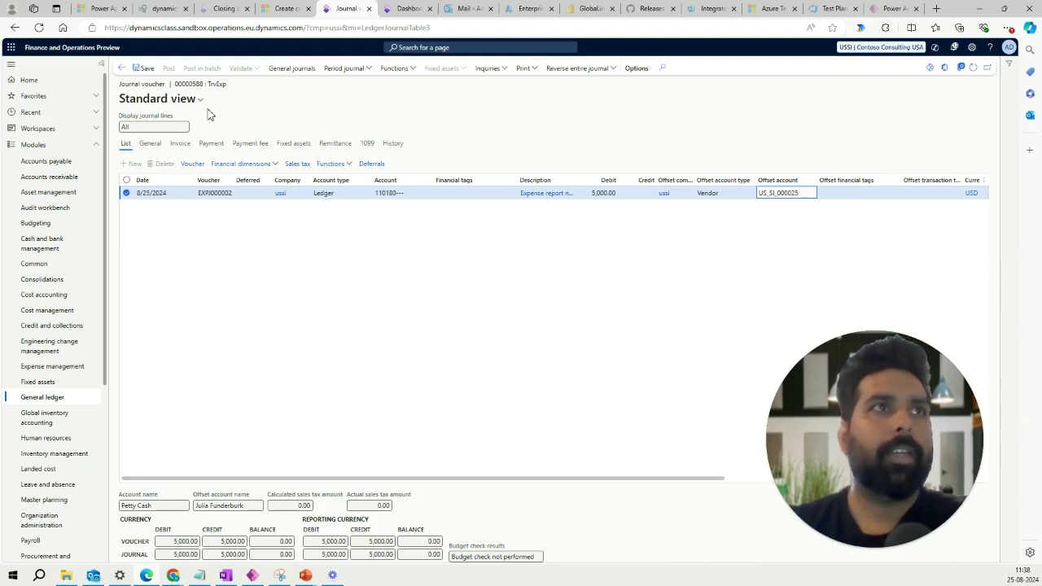
key("Escape")
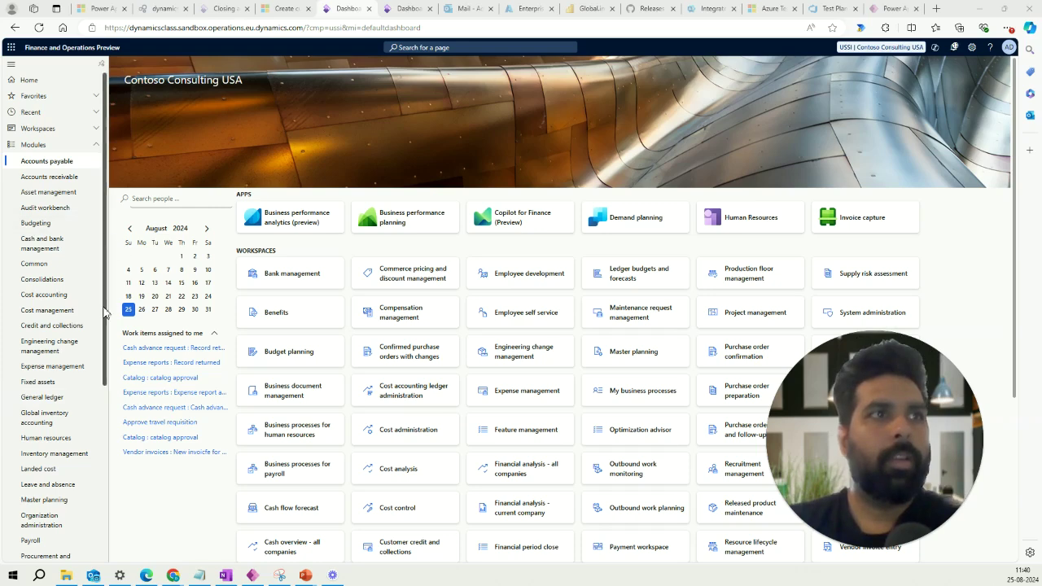
Create an expense report titled "Travel expense" from the Expense management workspace, with no existing expenses added and Chicago as location
left_click(83, 367)
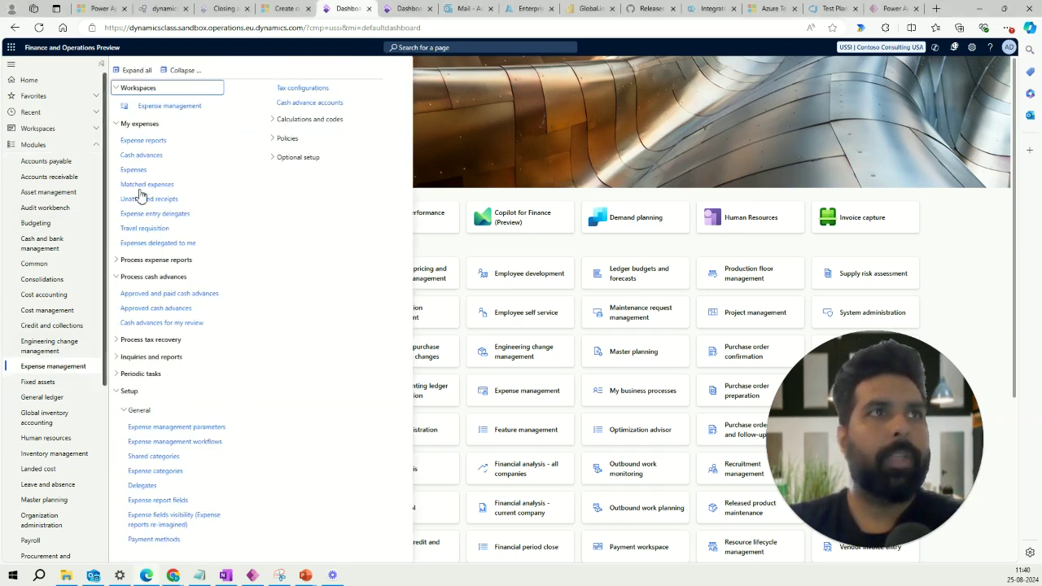
left_click(169, 106)
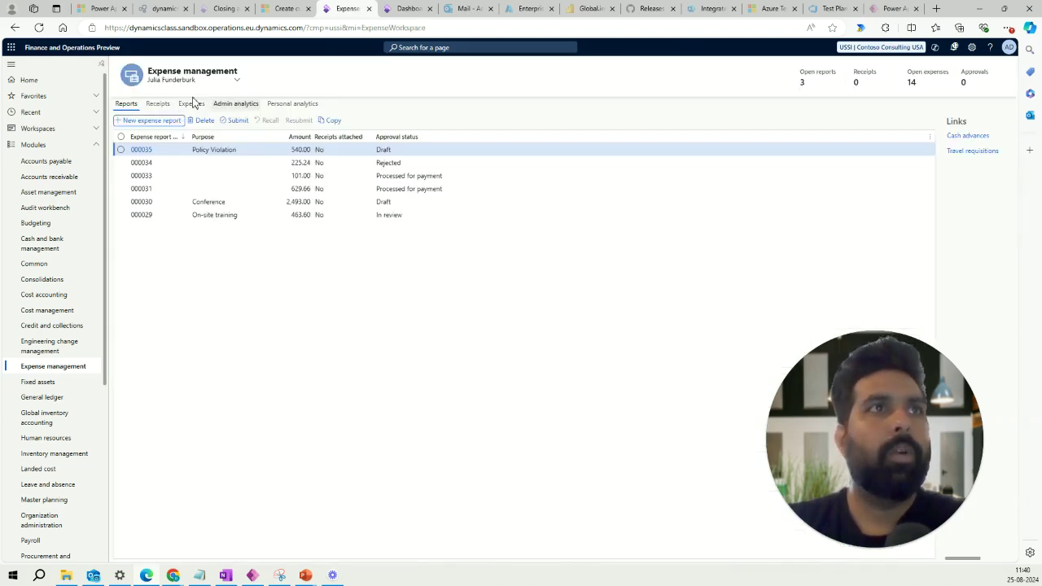
left_click(163, 120)
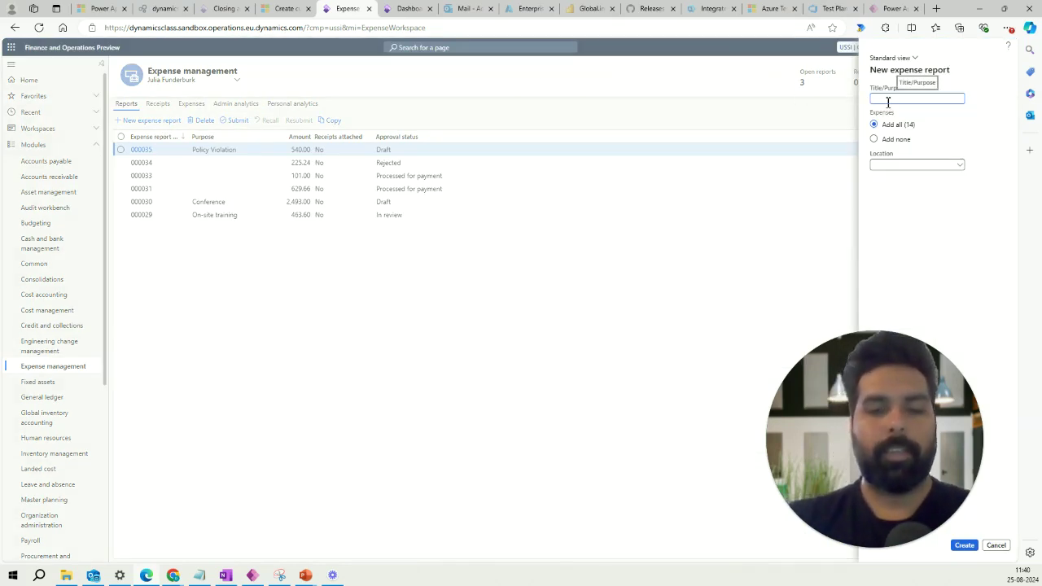
type("Travel expense")
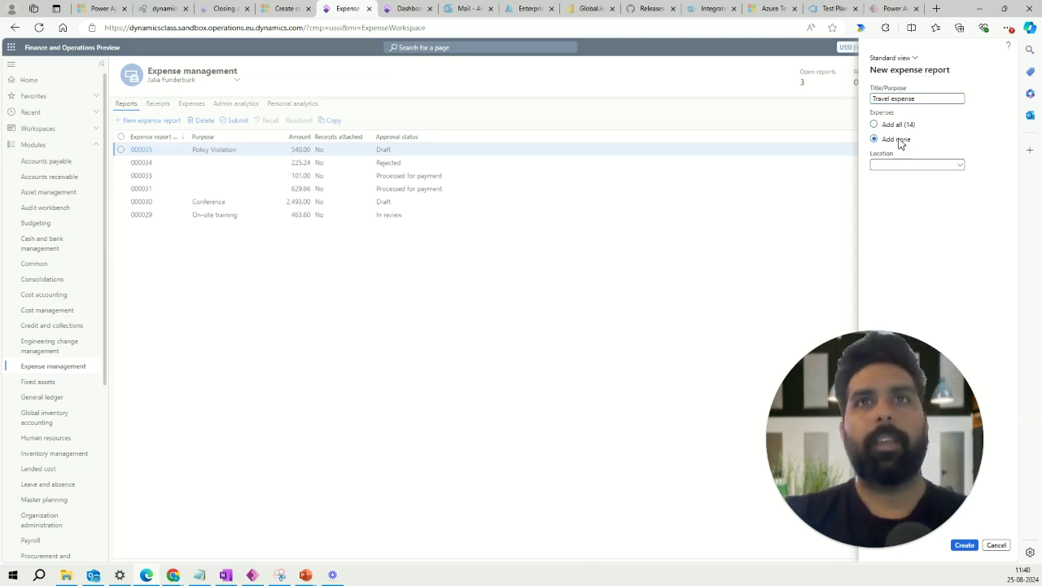
left_click(903, 138)
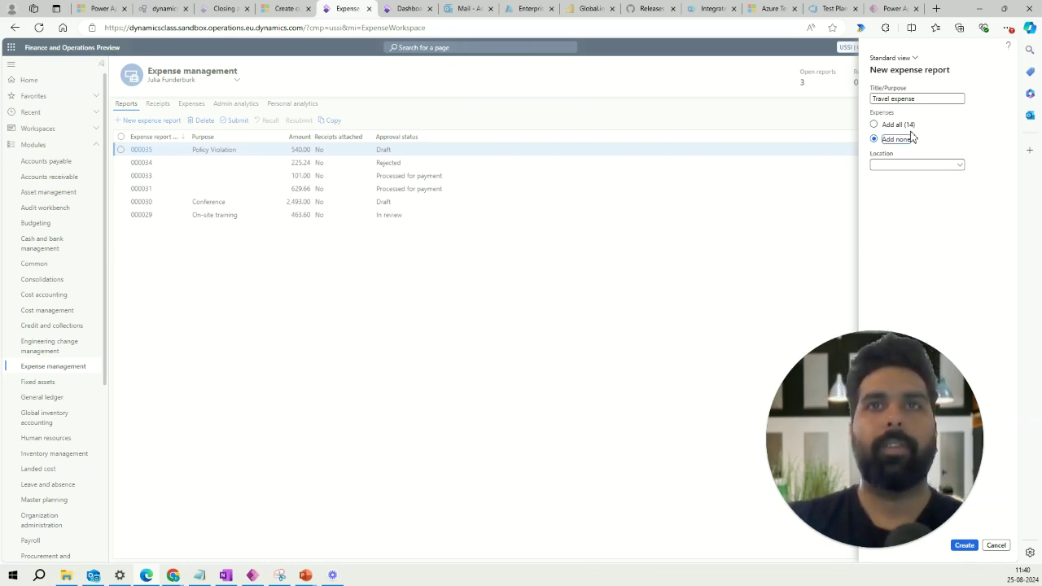
left_click(960, 168)
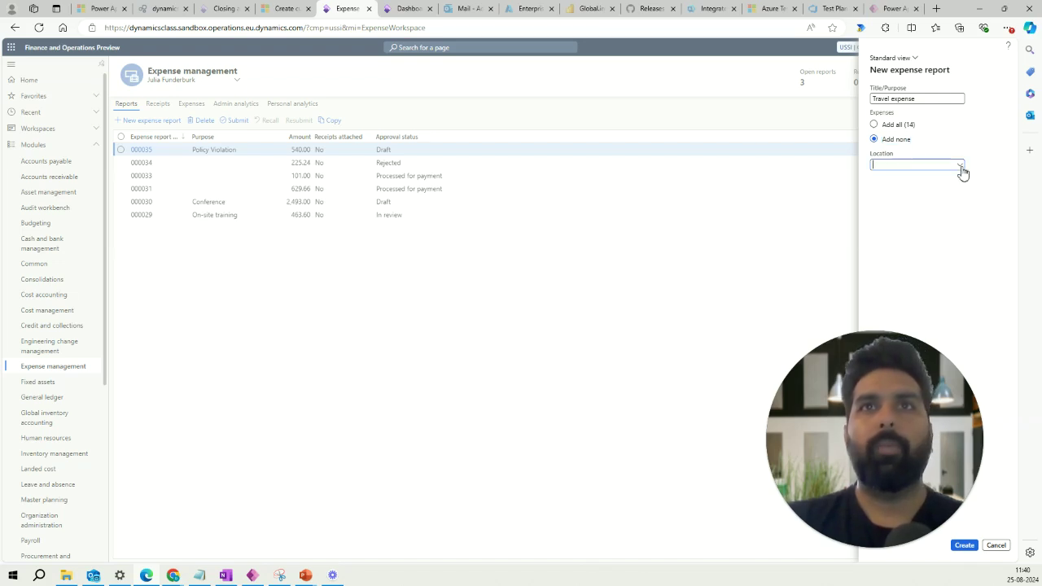
left_click(904, 190)
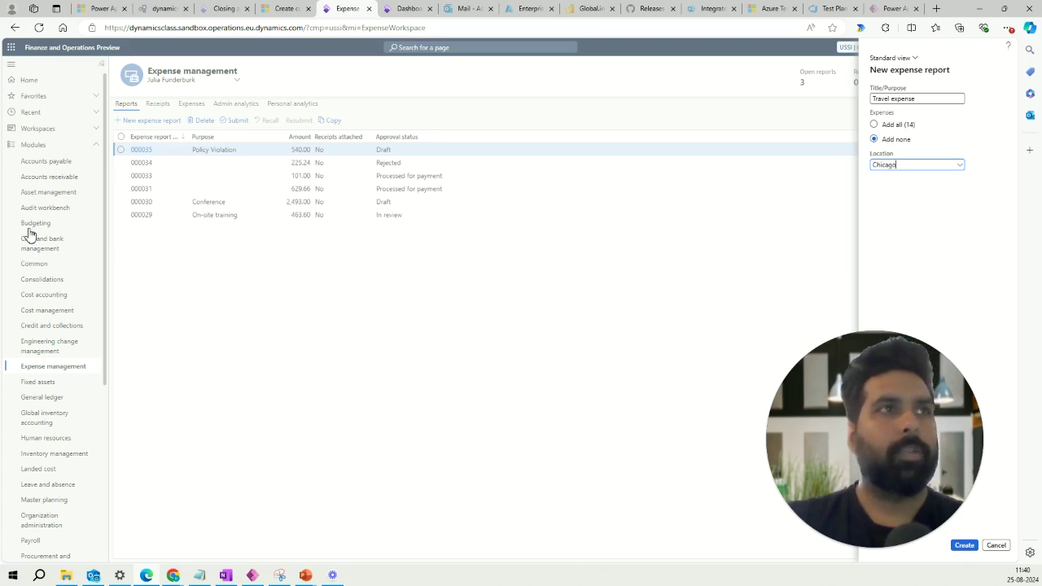
key("Return")
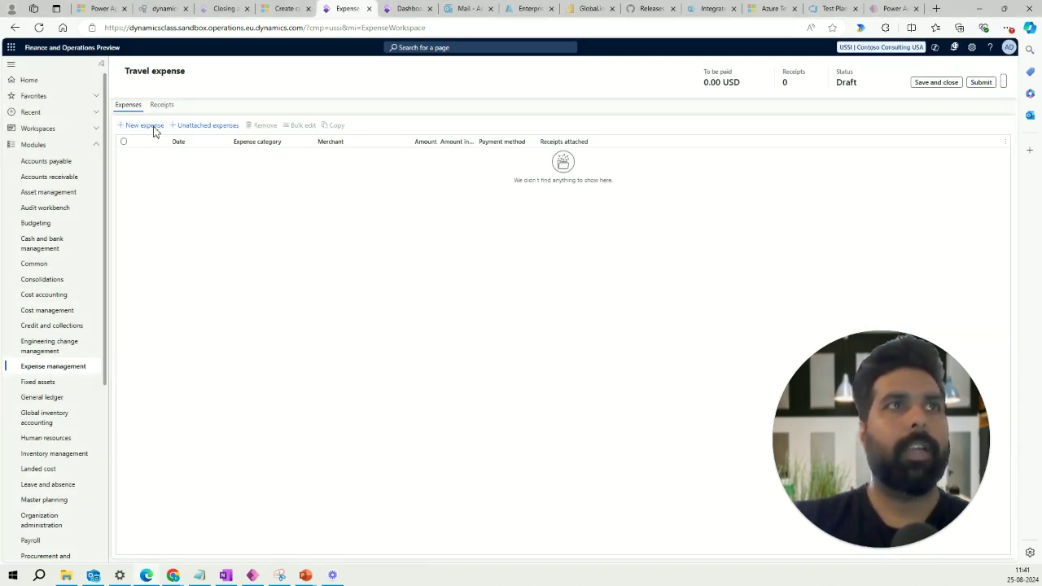
Start a new expense in the Travel expense report and set its category to Flight
left_click(154, 129)
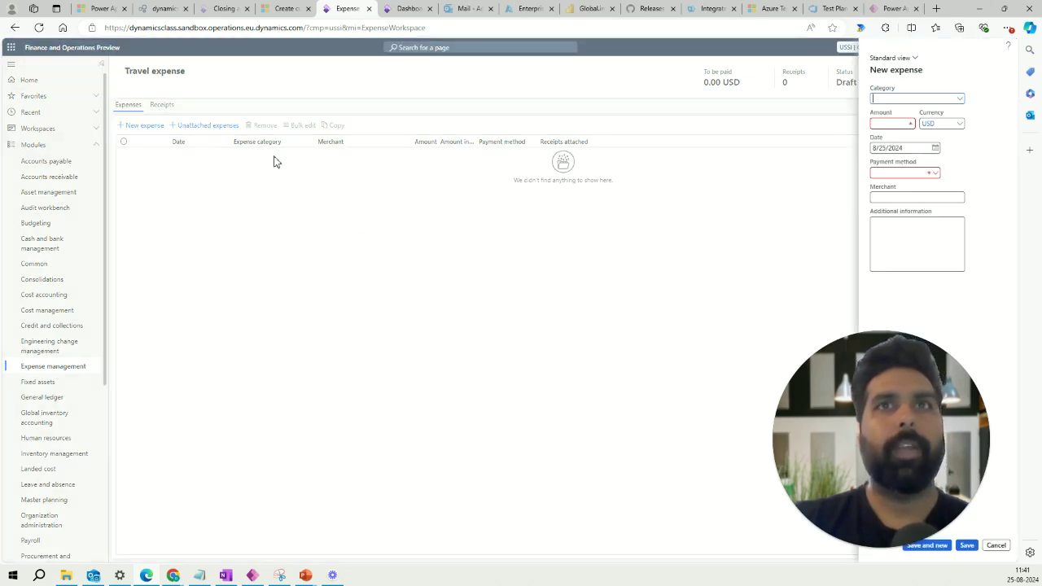
left_click(961, 99)
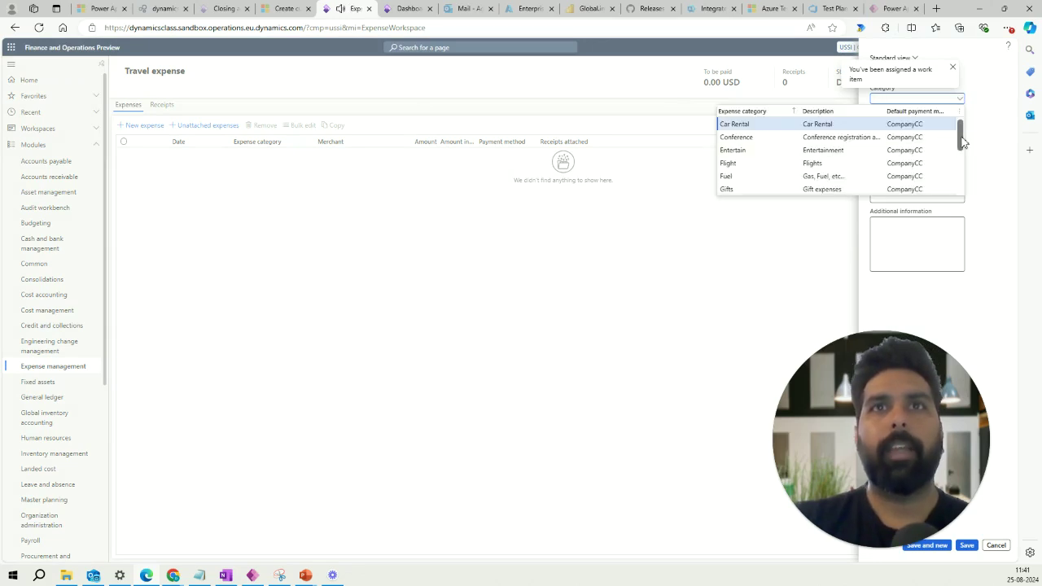
mouse_move(963, 142)
left_mouse_down()
mouse_move(964, 185)
mouse_move(966, 147)
left_mouse_up()
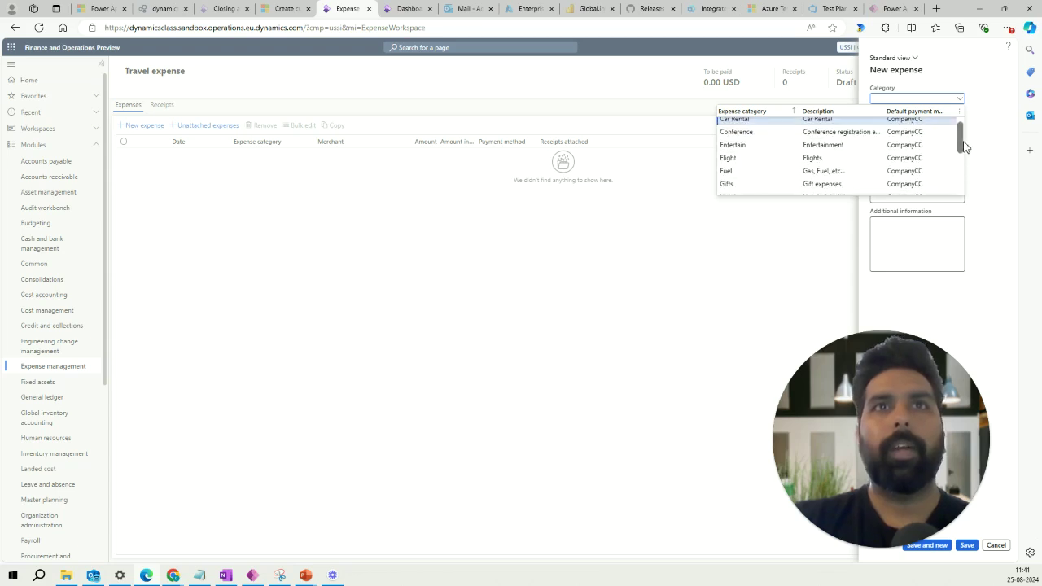
left_click(829, 158)
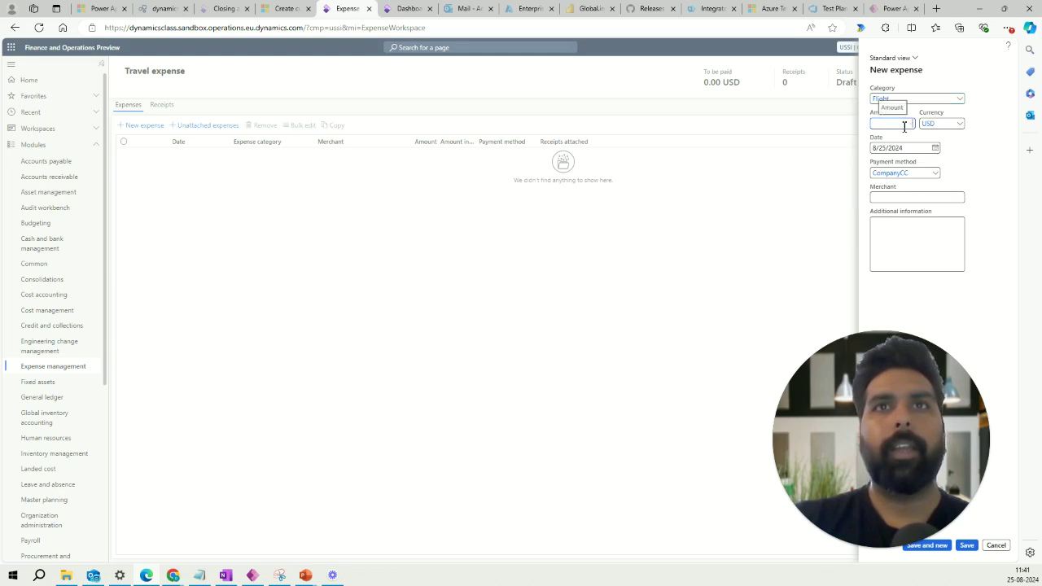
Set the flight expense's amount to 4,500.00 USD and its payment method to CashAdvanc
left_click(904, 127)
type("4500")
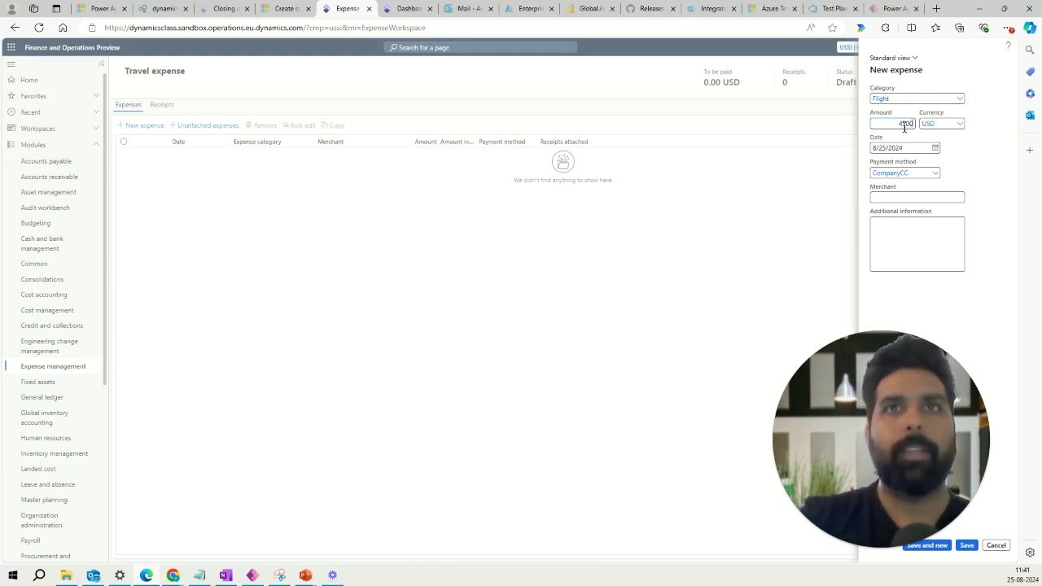
left_click(935, 174)
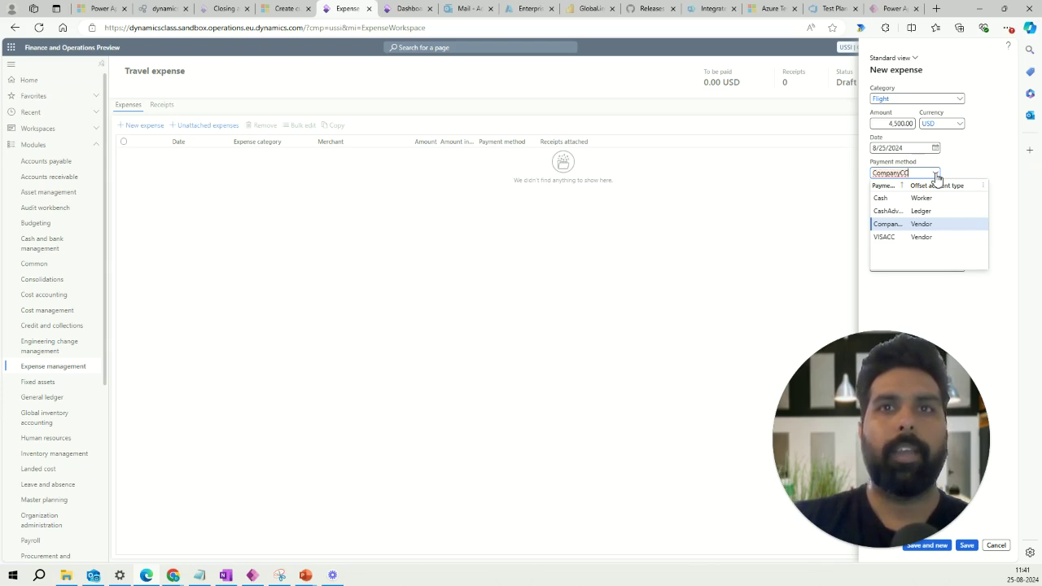
left_click(890, 211)
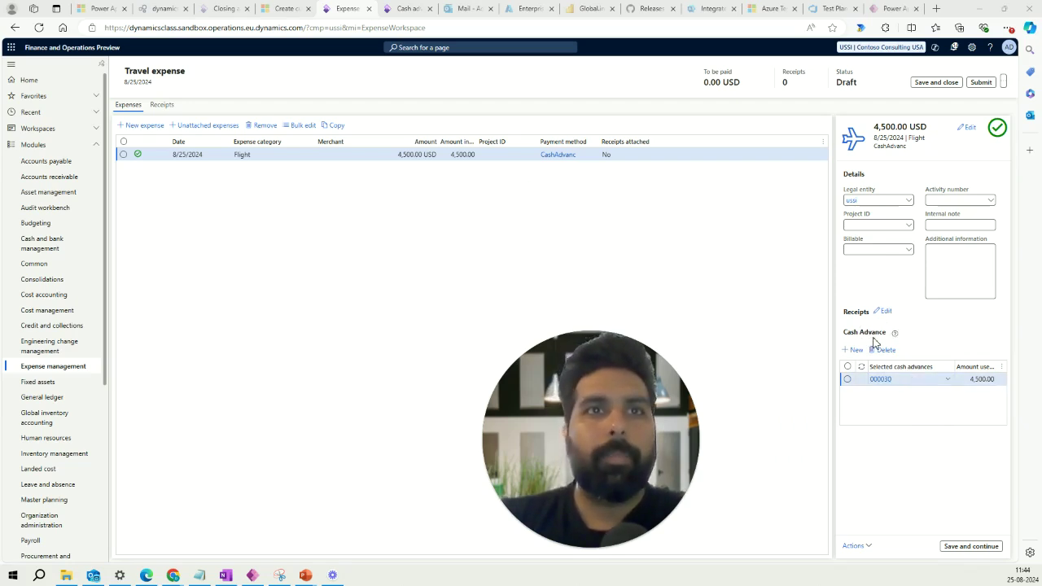
Check the balances of the cash advances available for the flight expense, keep the selected advance, and save the expense
left_click(949, 381)
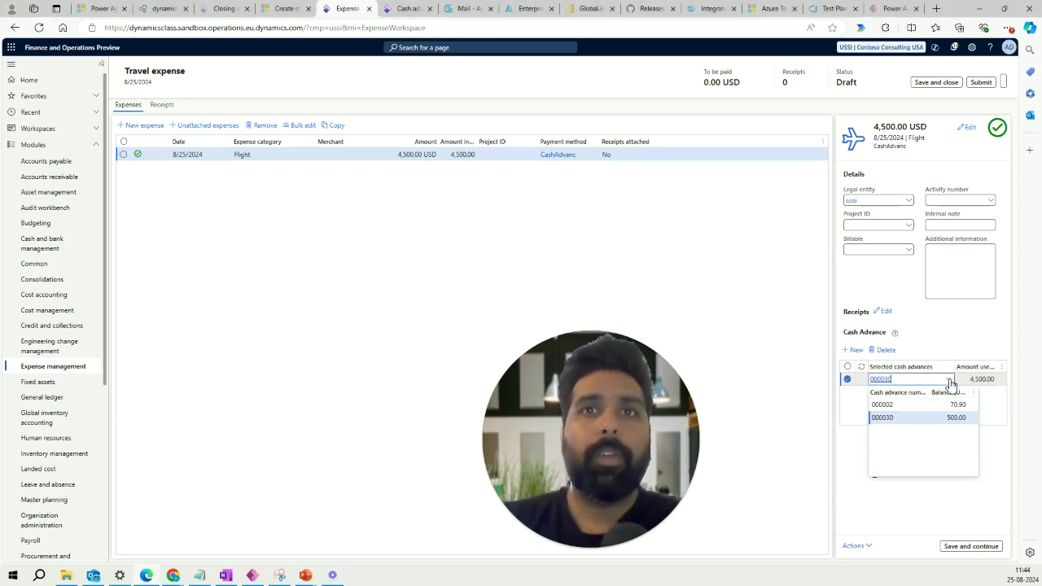
left_click(994, 407)
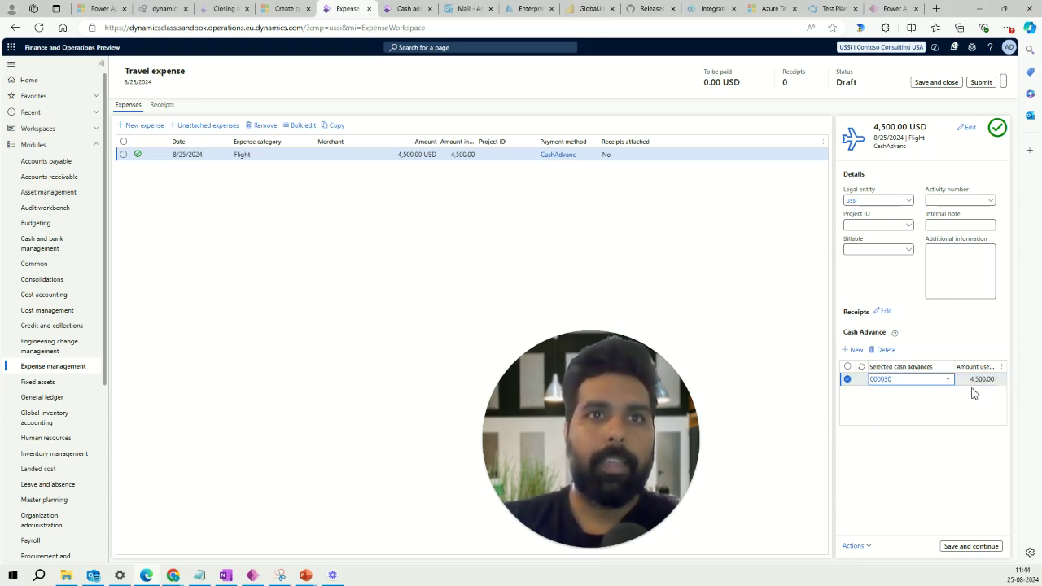
left_click(949, 381)
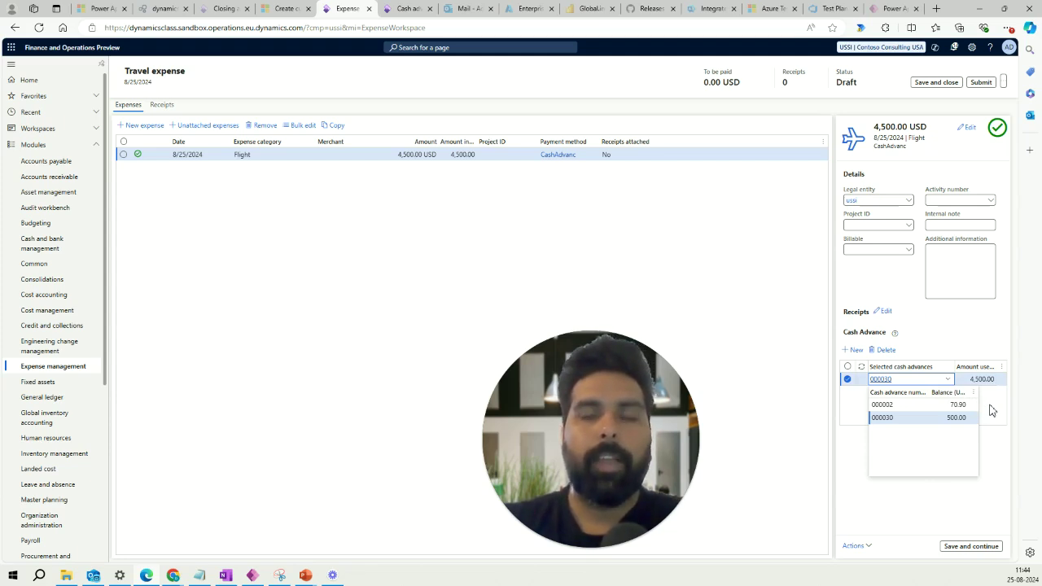
left_click(990, 411)
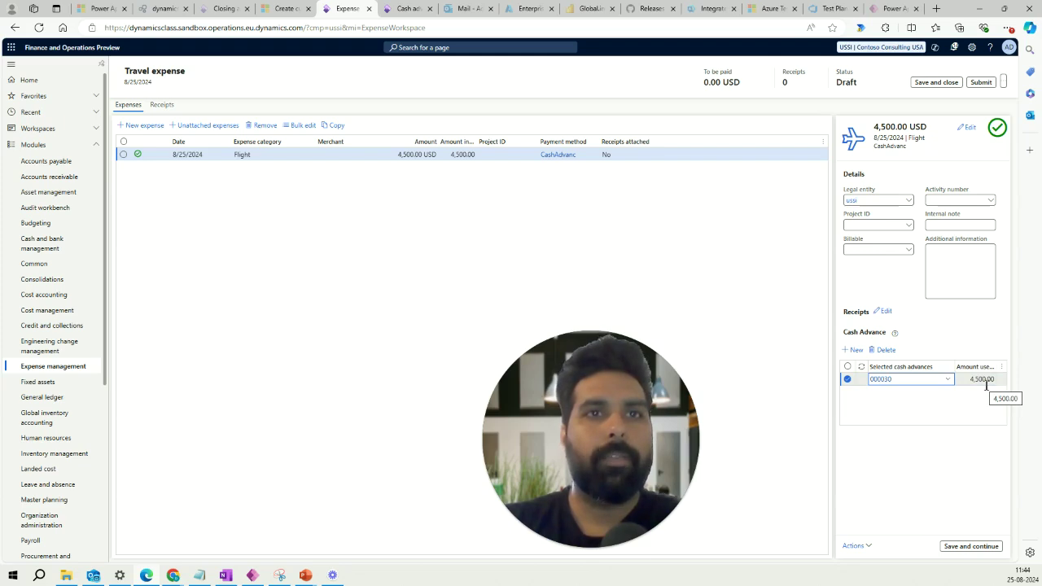
left_click(960, 547)
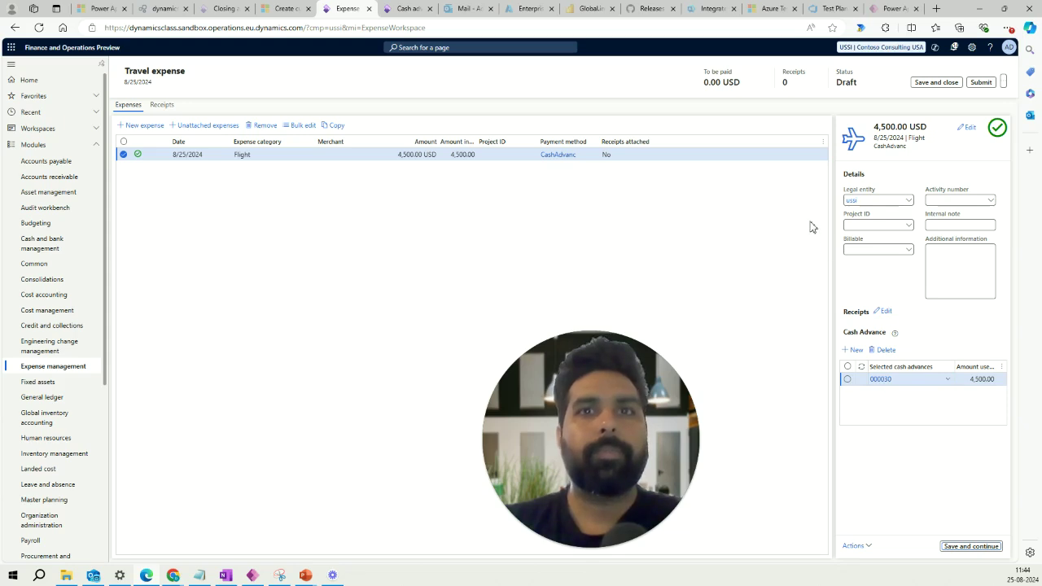
left_click(962, 546)
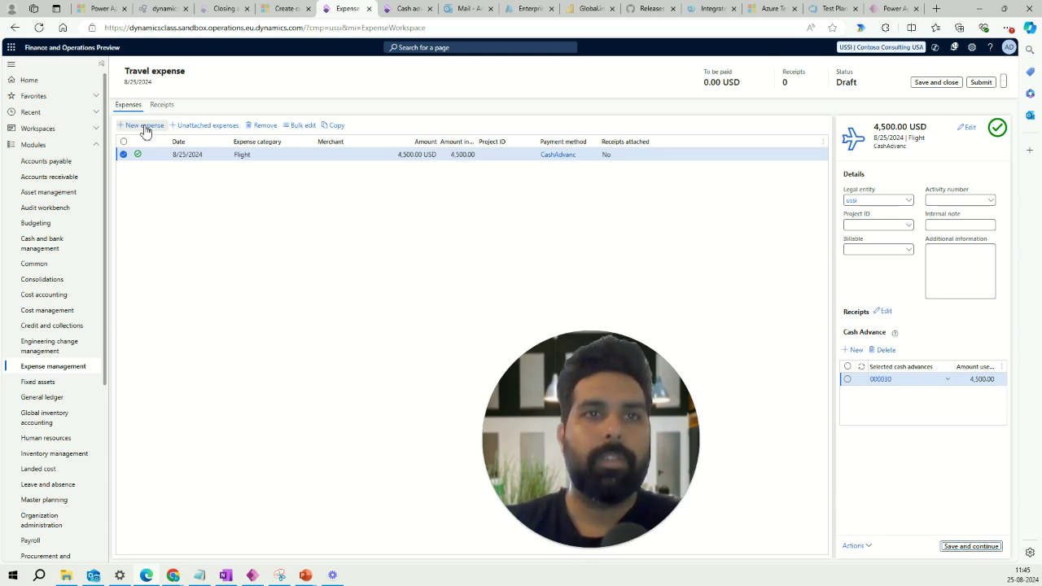
Start another expense in the Travel expense report and set its category to ReturnCash
left_click(145, 127)
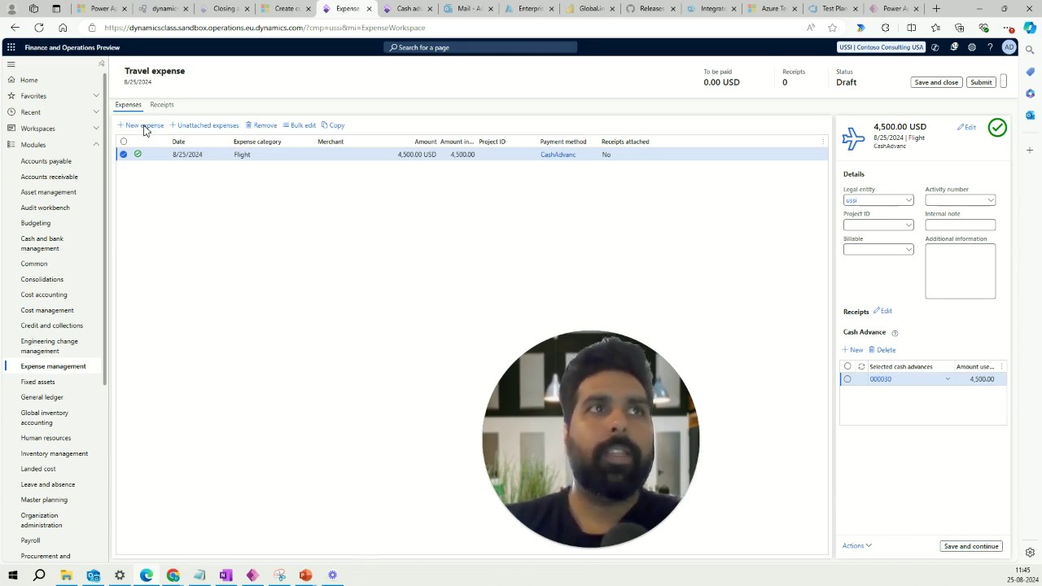
left_click(943, 124)
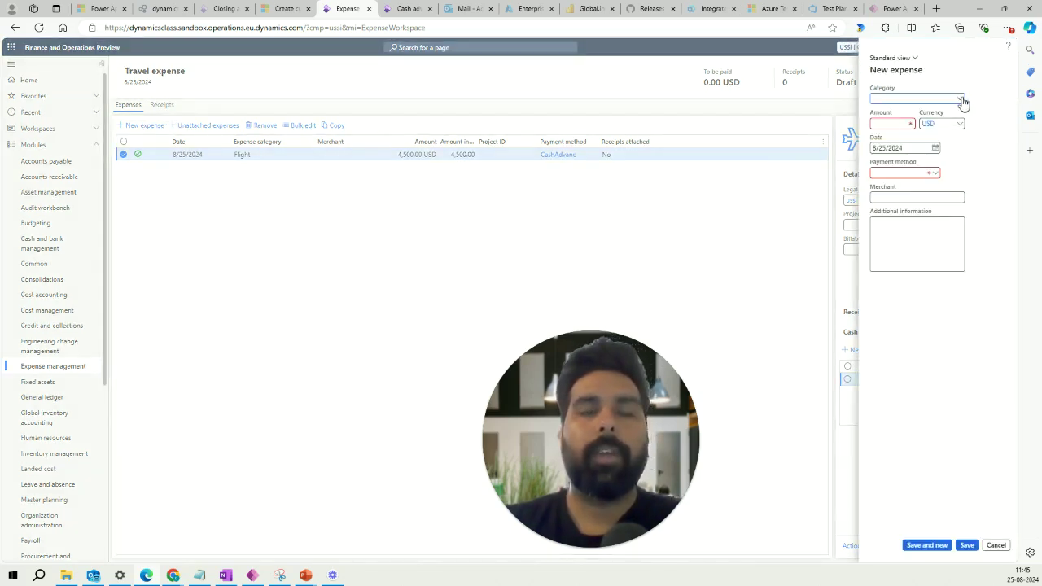
left_click(961, 99)
left_click_drag(963, 124, 966, 174)
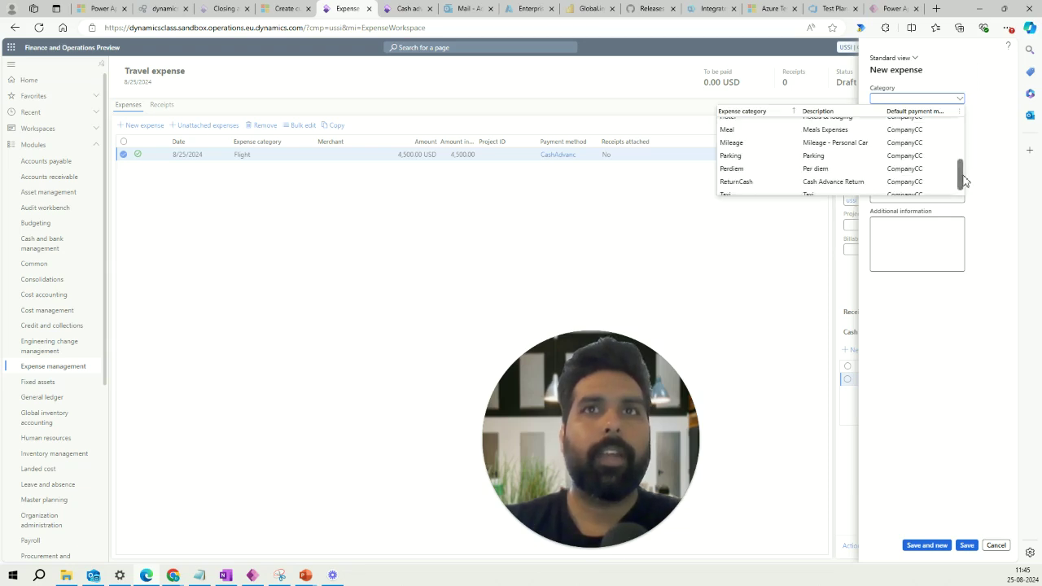
left_click(807, 190)
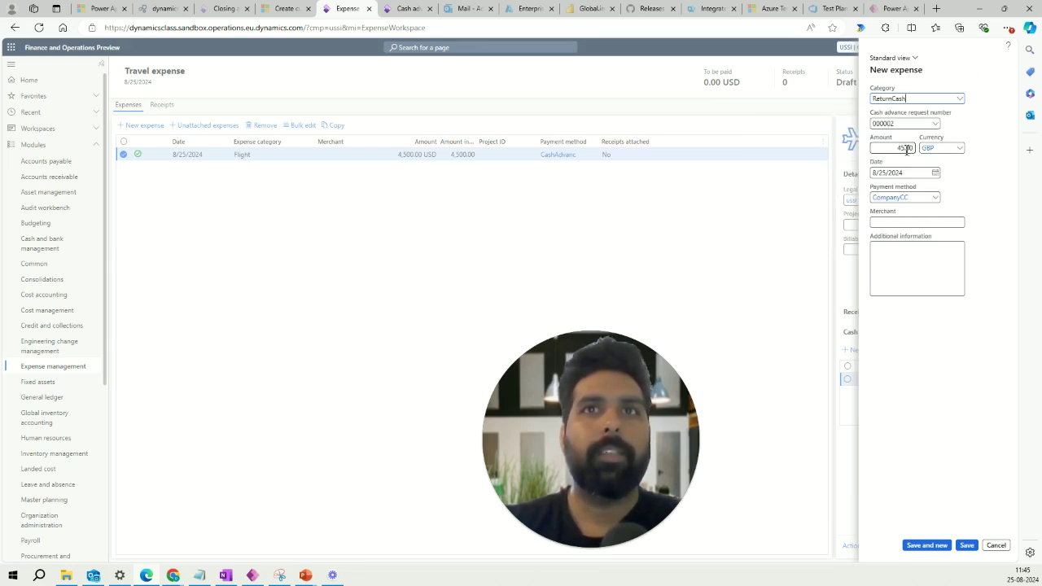
Set the cash return's amount to 5,000.00 USD, keep CompanyCC as the payment method, and save the expense
left_click(898, 149)
type("5000")
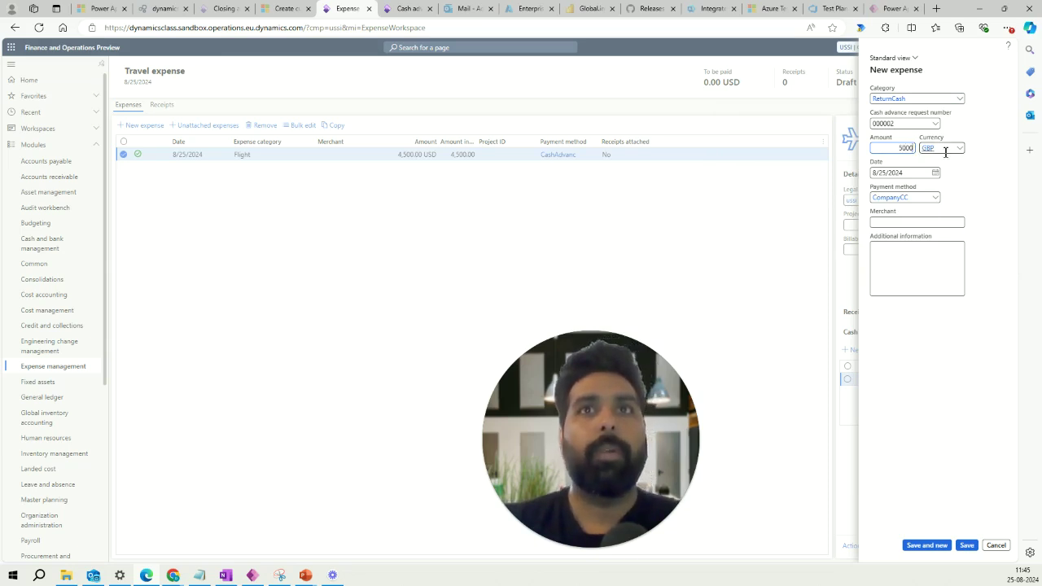
key("Tab")
type("us")
key("Tab")
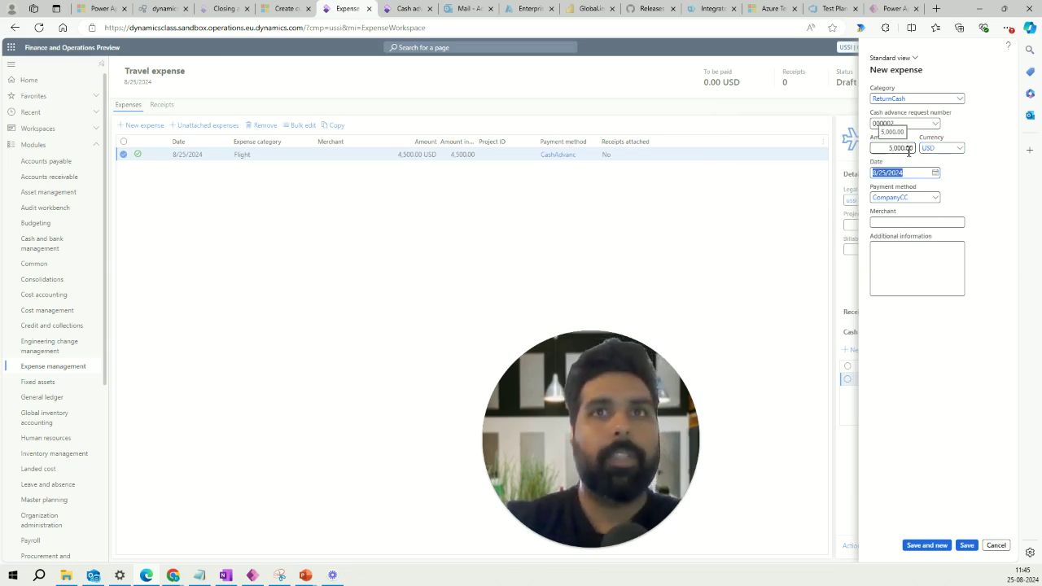
left_click(937, 198)
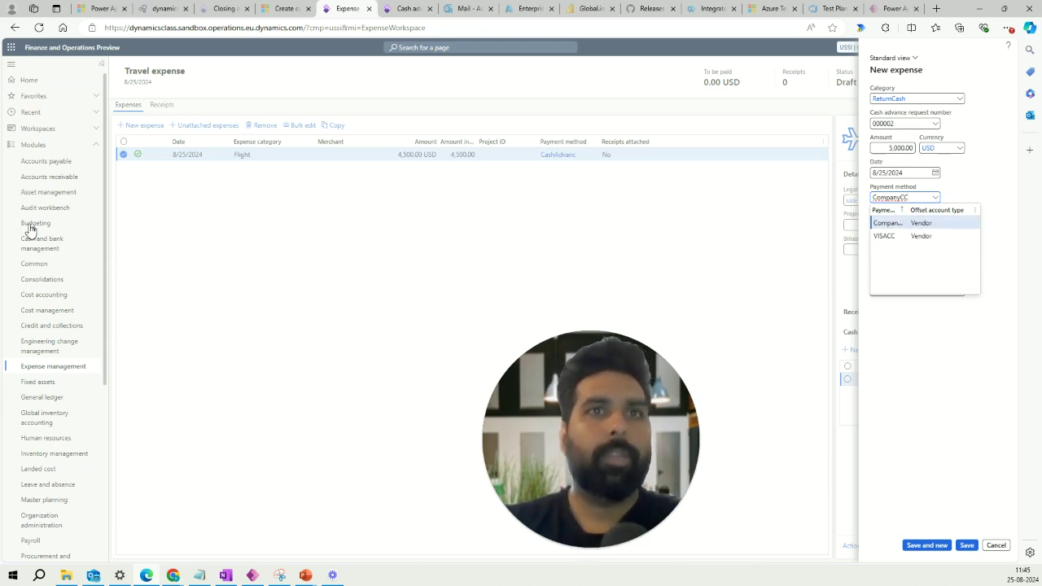
left_click(952, 398)
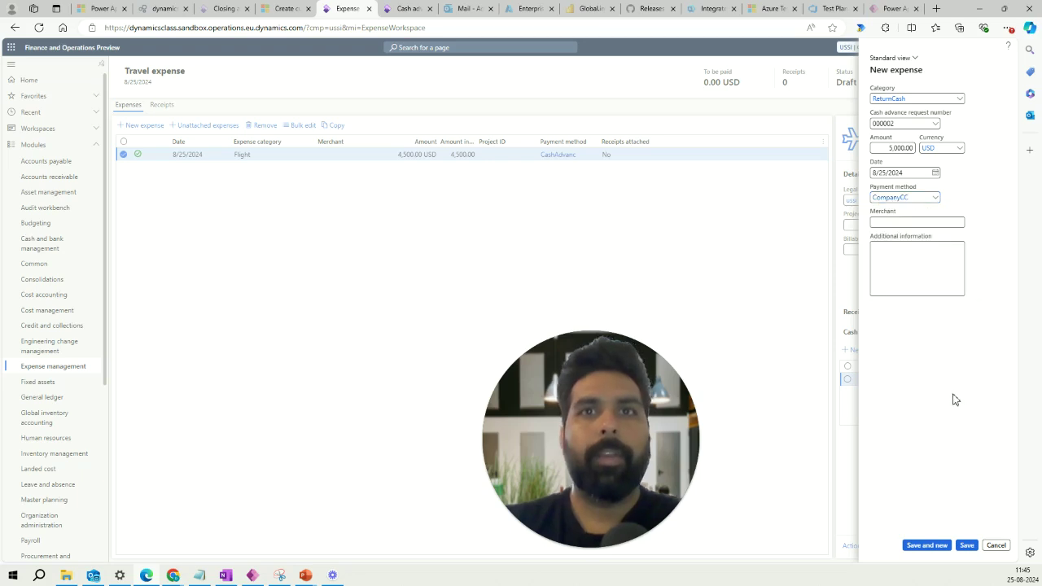
left_click(967, 546)
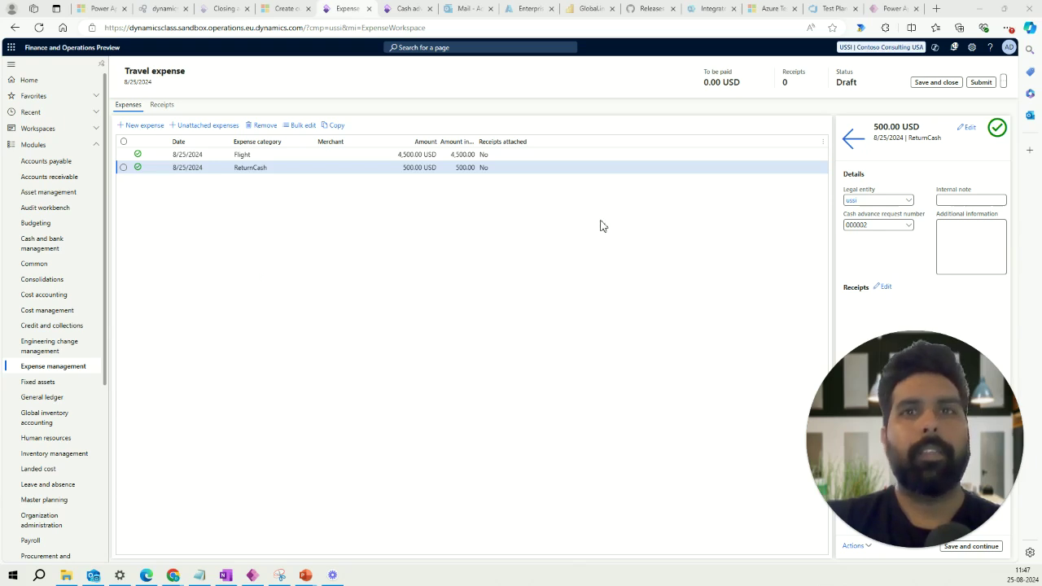
Submit the Travel expense report for approval and post it from the approved expense reports
left_click(980, 82)
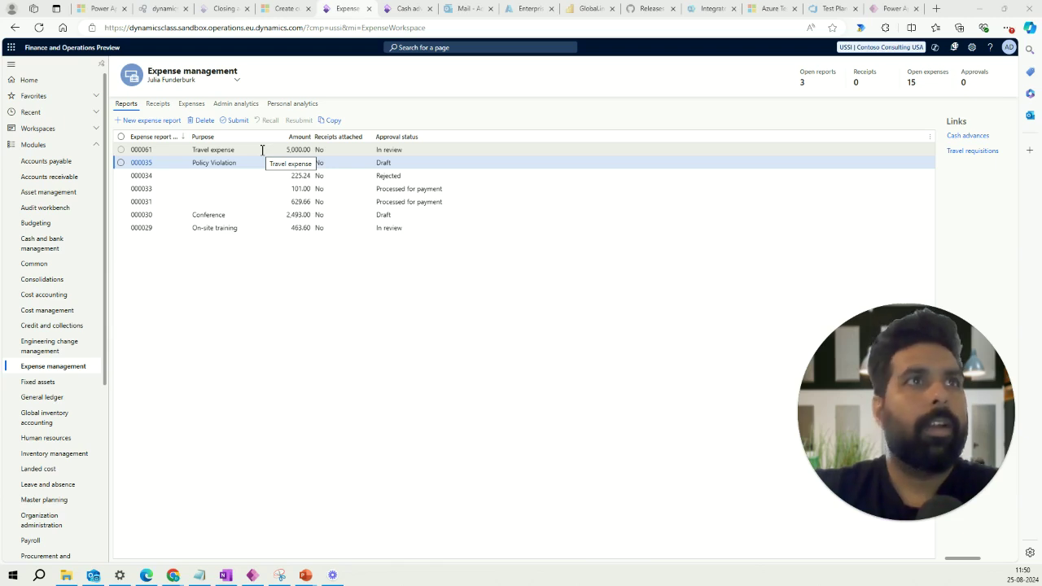
left_click(262, 150)
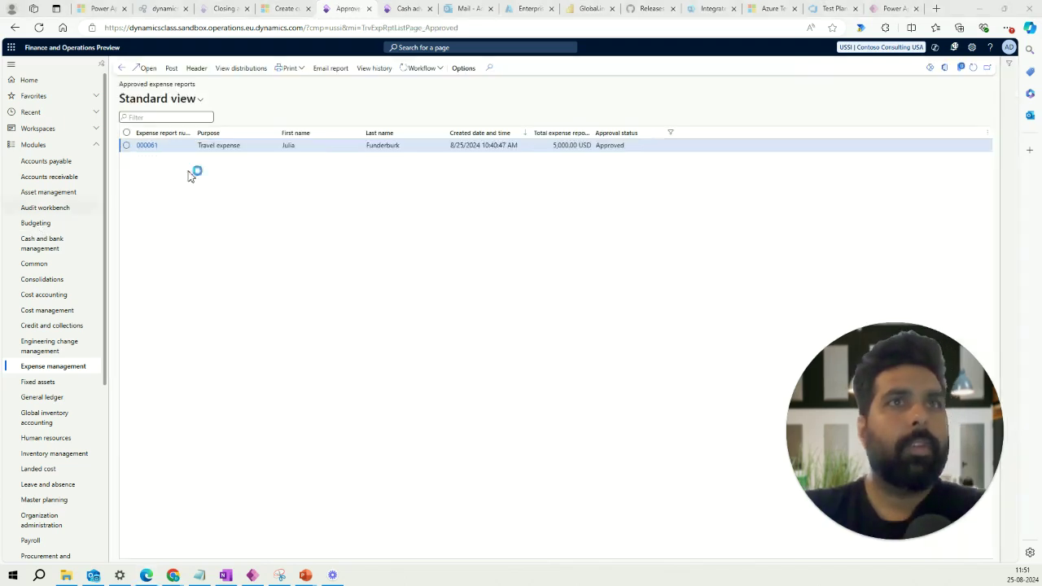
left_click(357, 147)
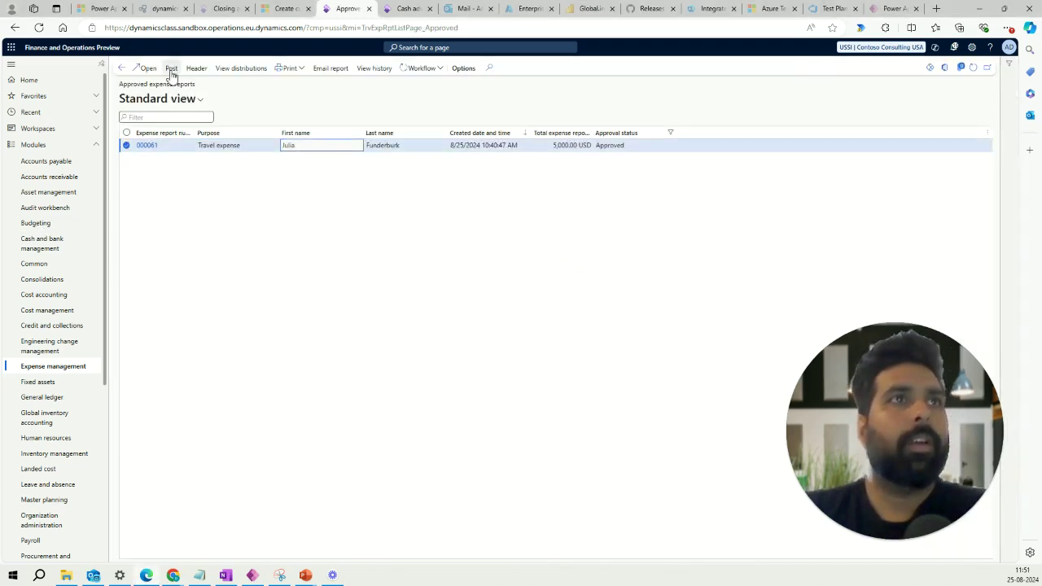
left_click(377, 187)
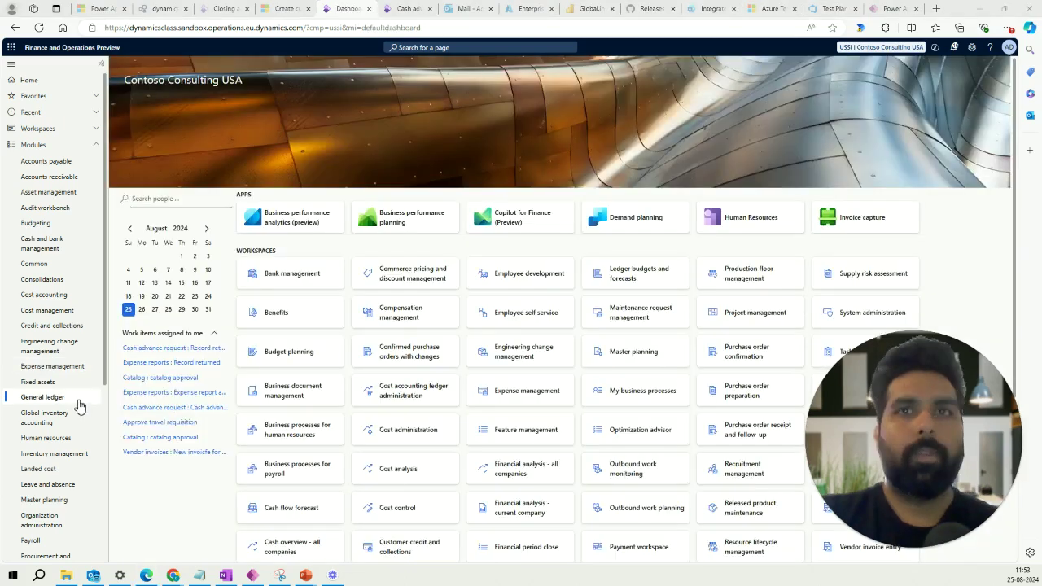
Open the General ledger voucher transactions with the previously used query filtered to creation date 8/25/2024
left_click(79, 404)
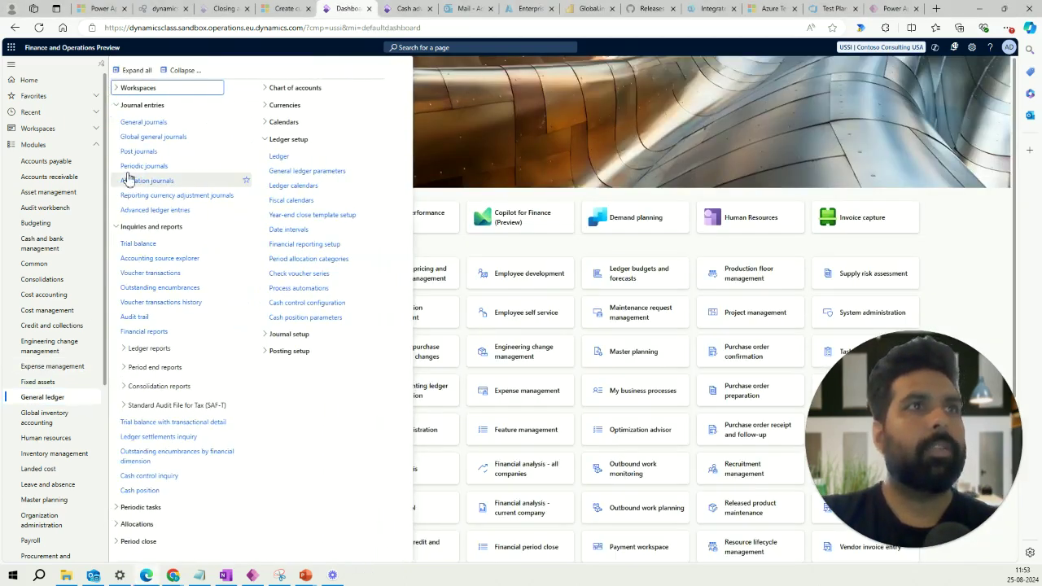
left_click(167, 275)
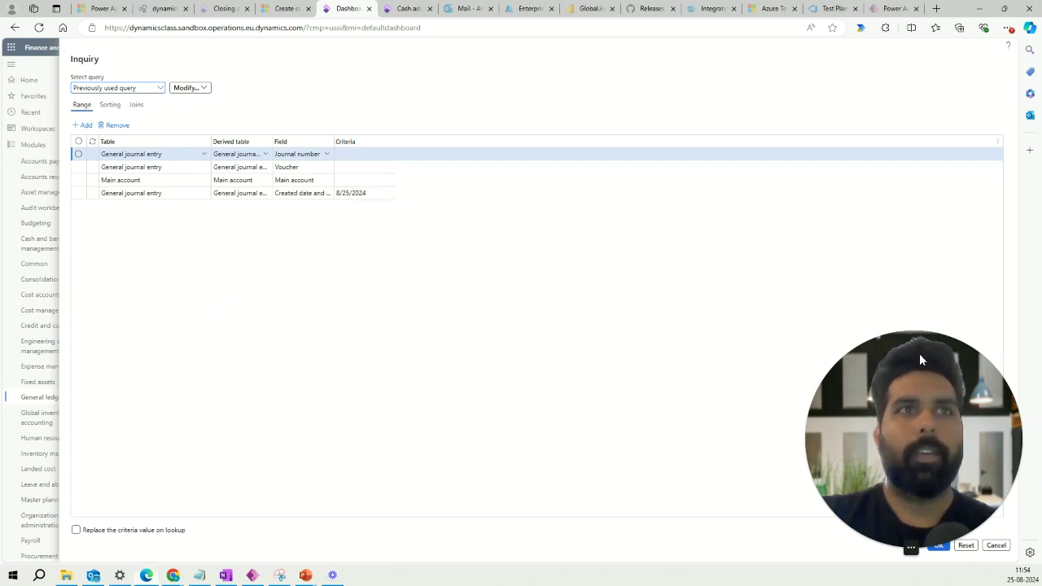
left_click_drag(920, 354, 721, 369)
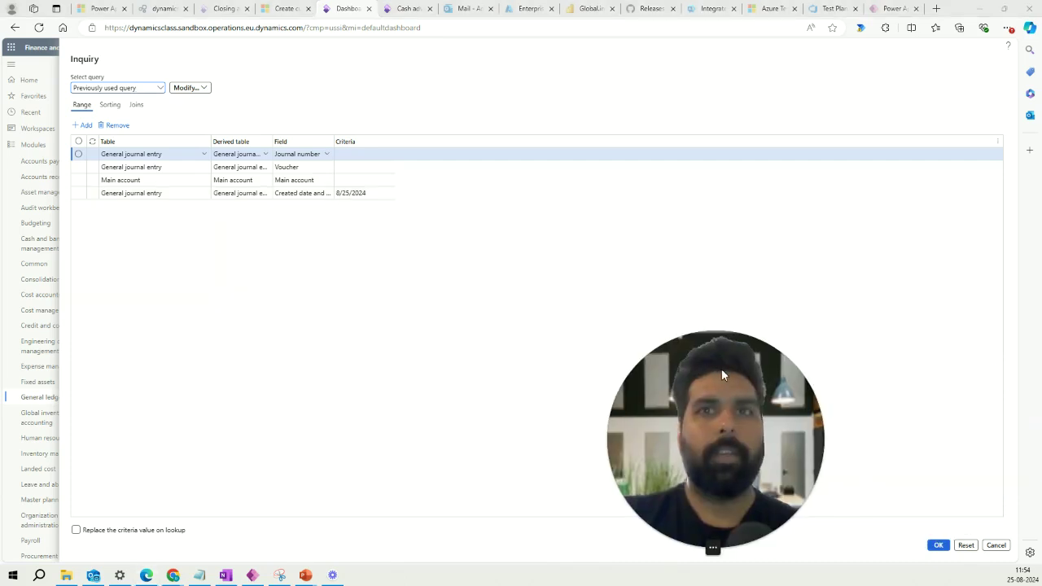
left_click(938, 544)
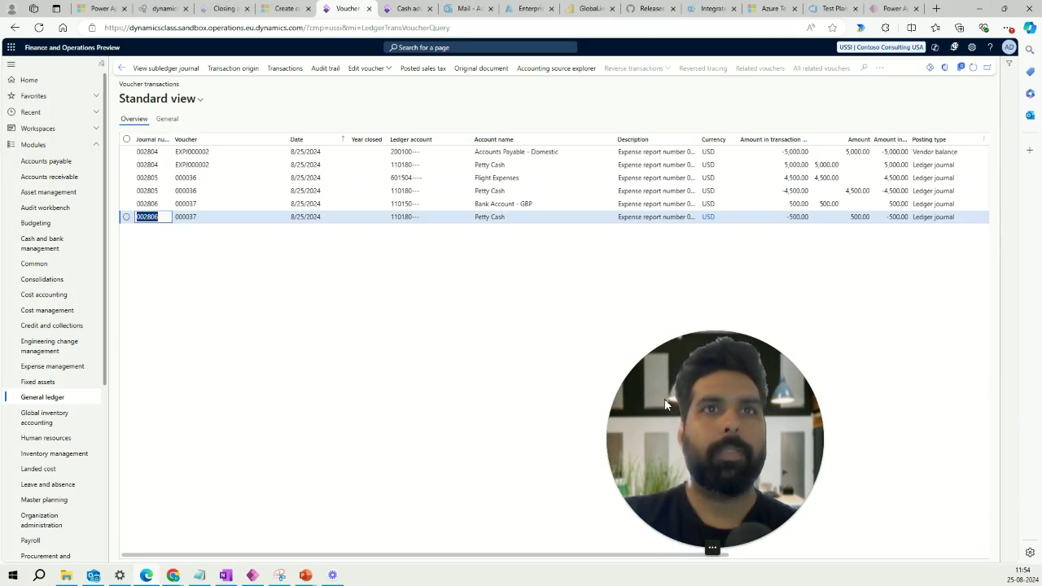
left_click_drag(708, 389, 812, 391)
left_click(766, 269)
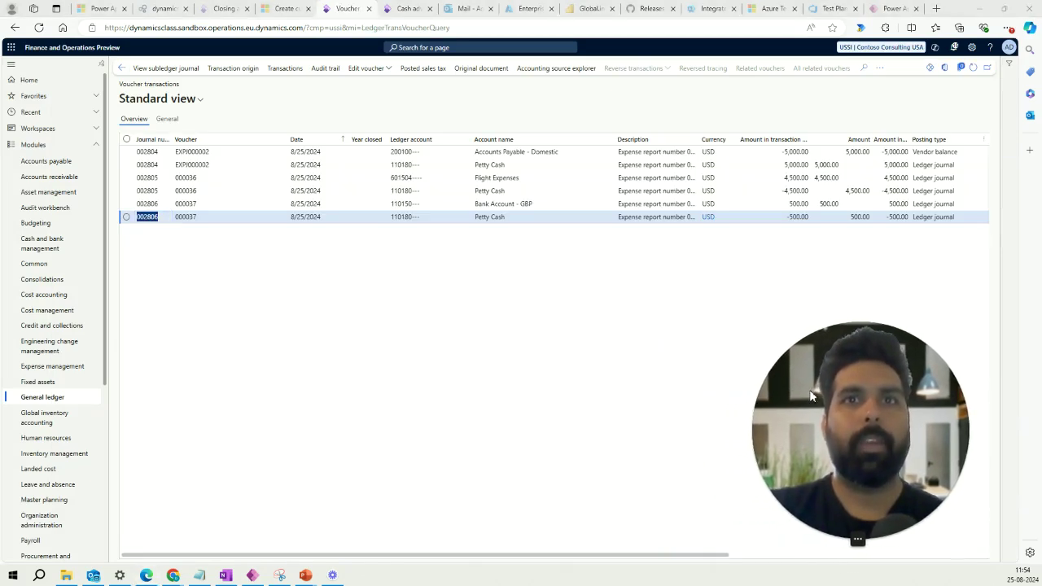
Examine the ledger accounts and transaction amounts of the cash advance voucher and the flight expense voucher
left_click(560, 152)
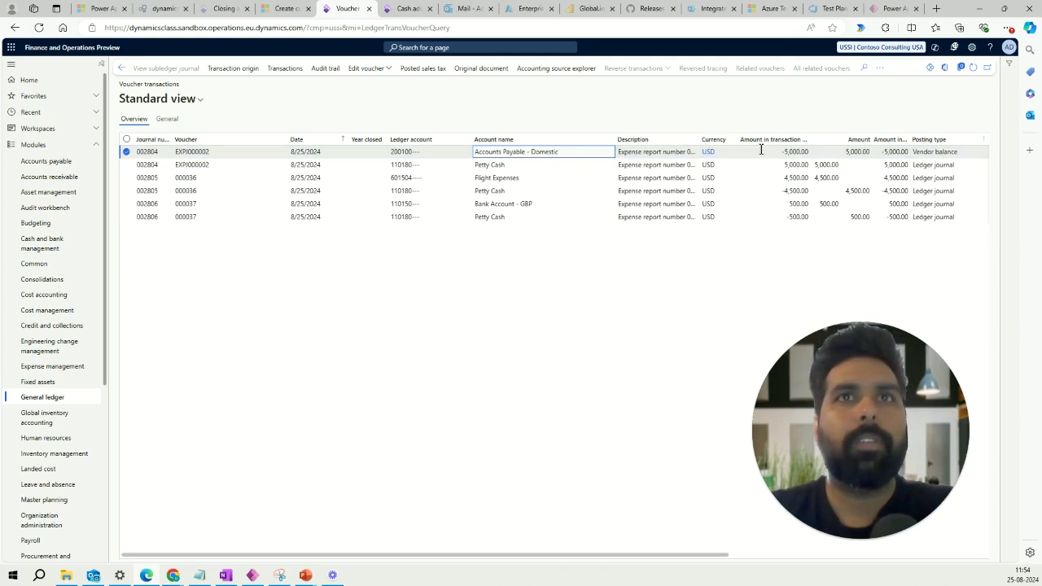
left_click(789, 165)
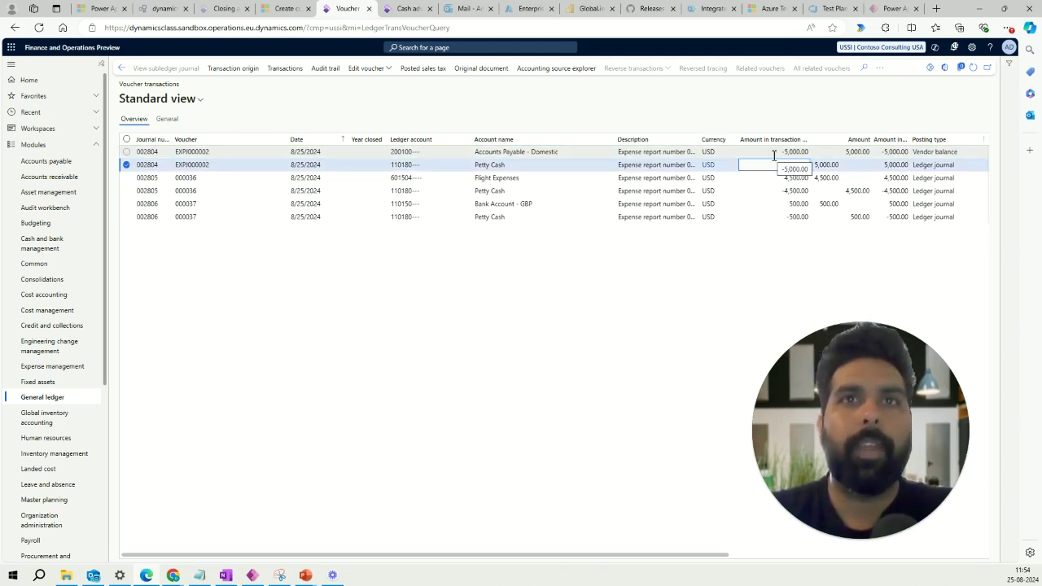
left_click(775, 153)
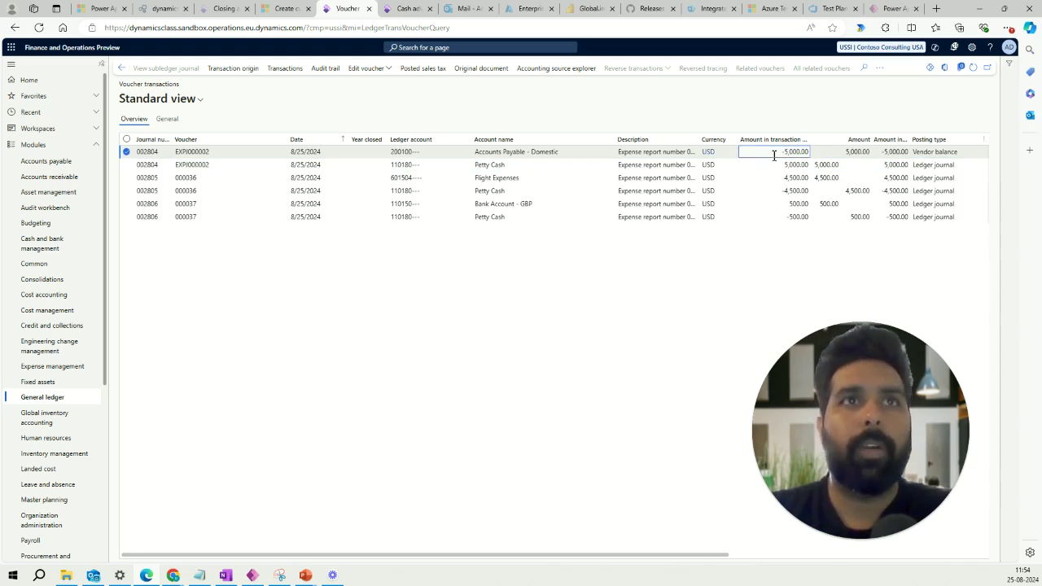
left_click(648, 165)
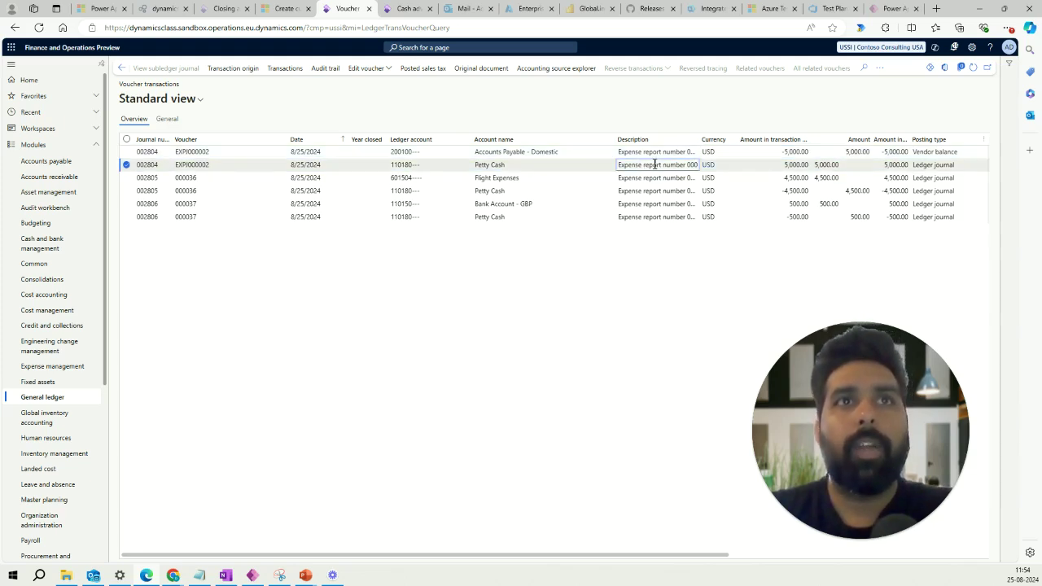
left_click(783, 165)
left_click_drag(784, 165, 805, 165)
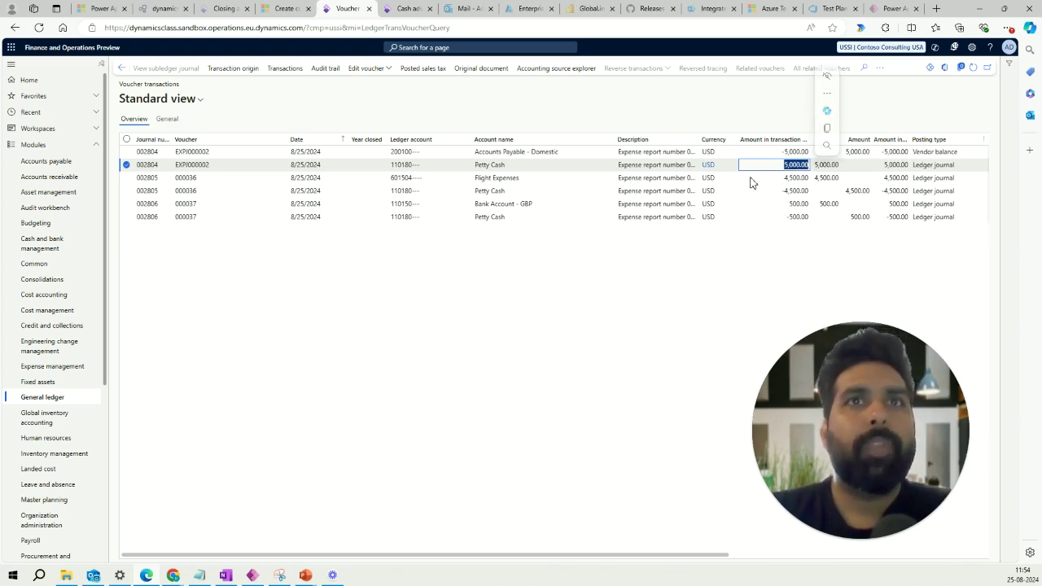
left_click(783, 169)
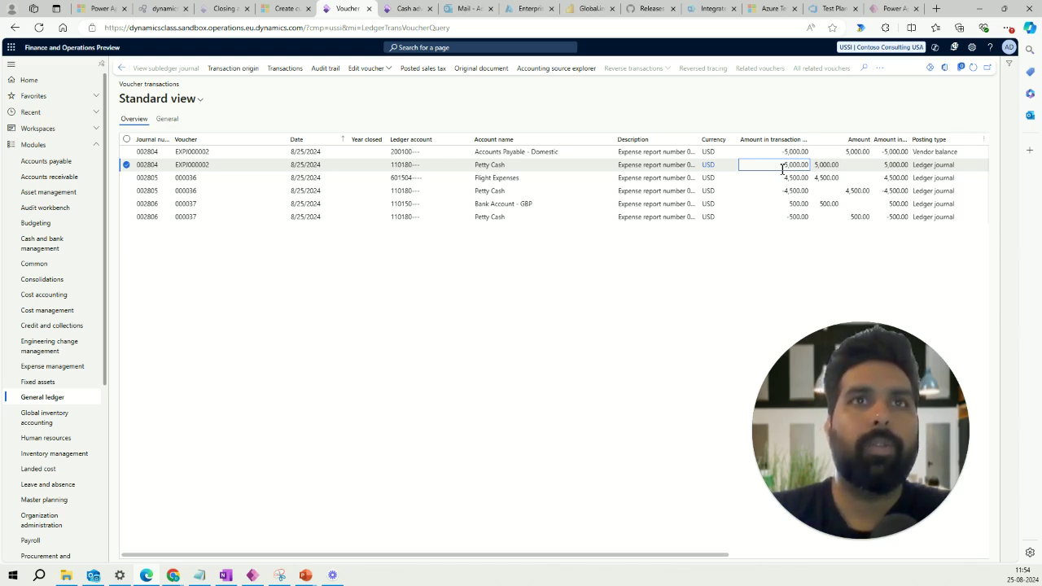
left_click(590, 179)
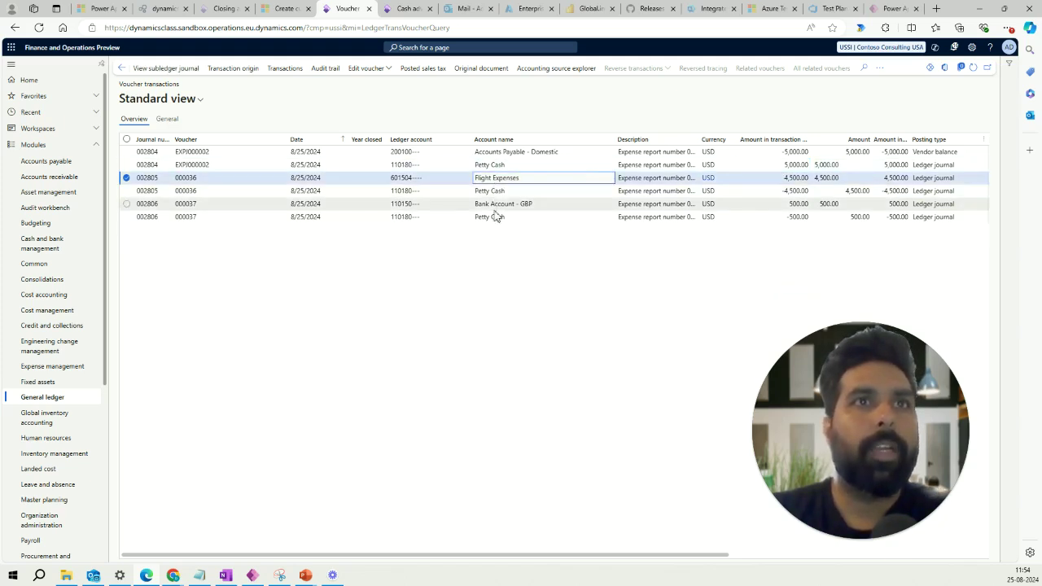
left_click(773, 177)
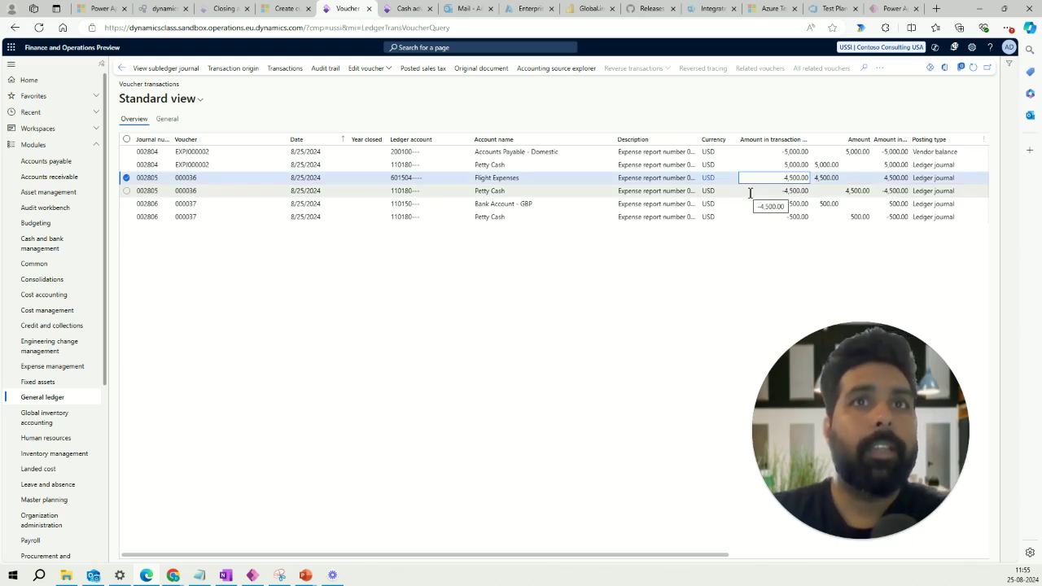
Compare the cash return voucher's petty cash and bank account amounts with the flight expense's petty cash line and the cash advance's vendor balance
left_click(750, 192)
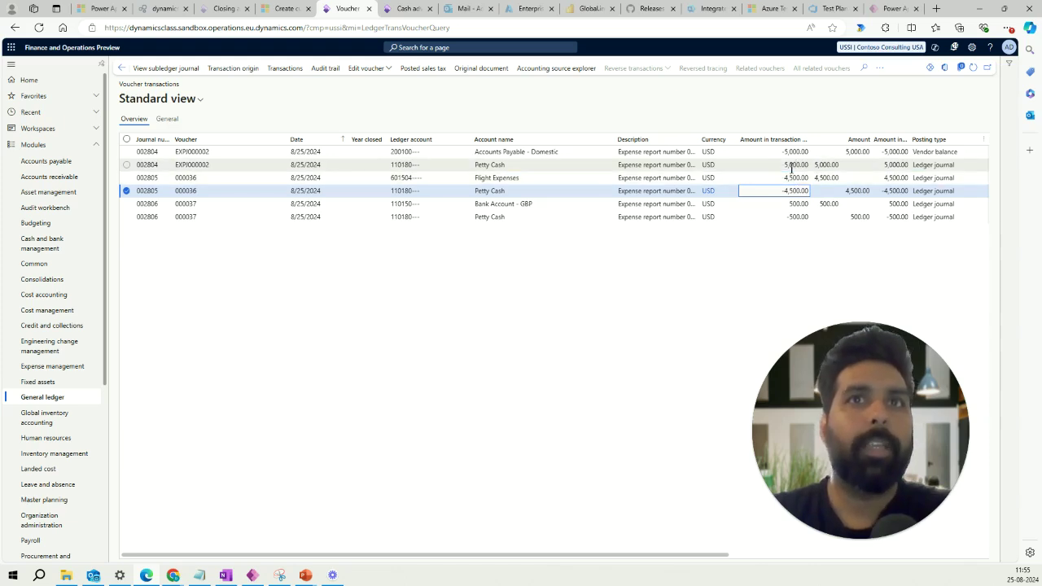
left_click(749, 220)
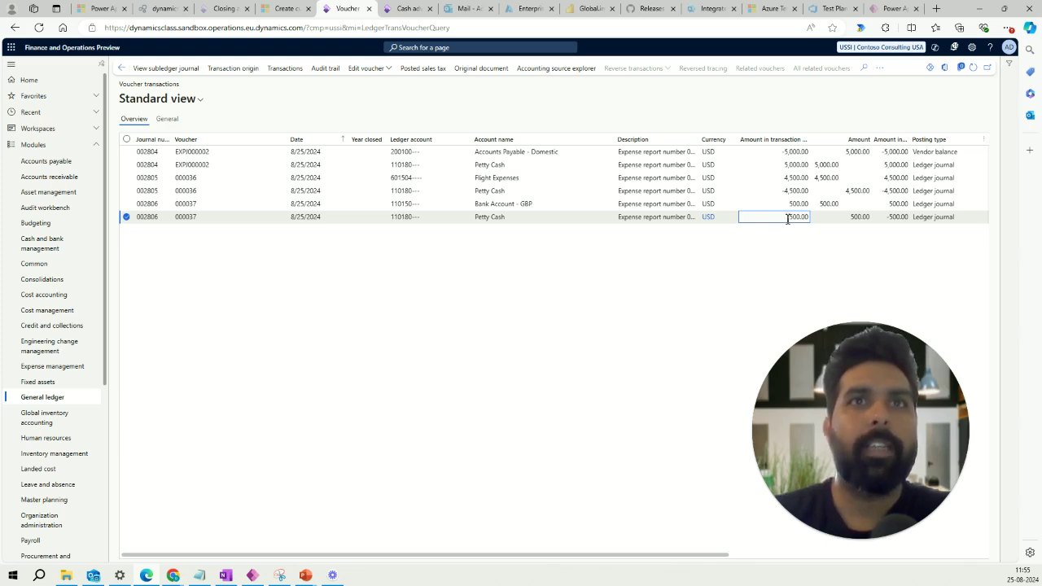
left_click(484, 216)
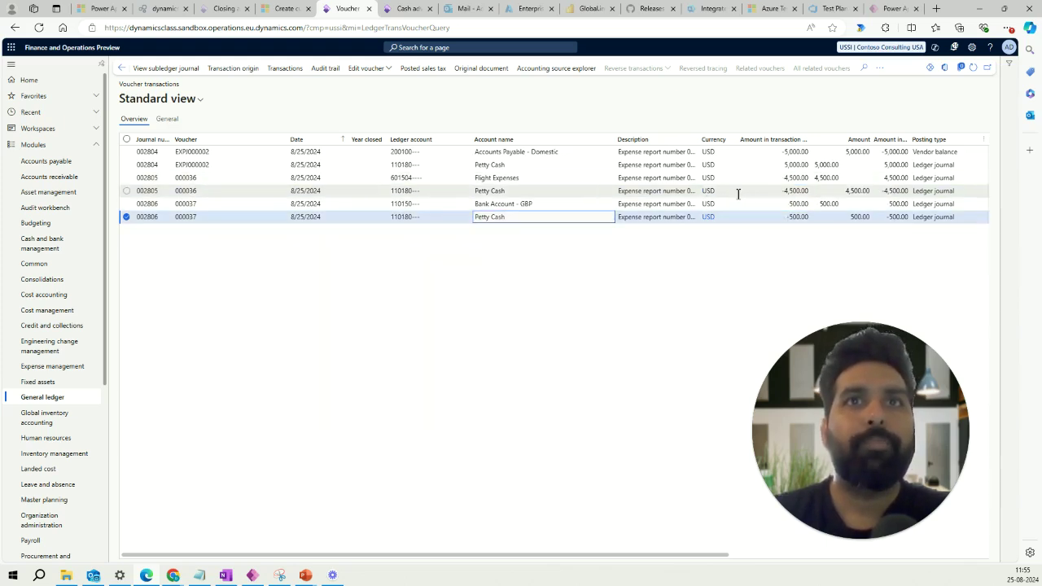
left_click(783, 217)
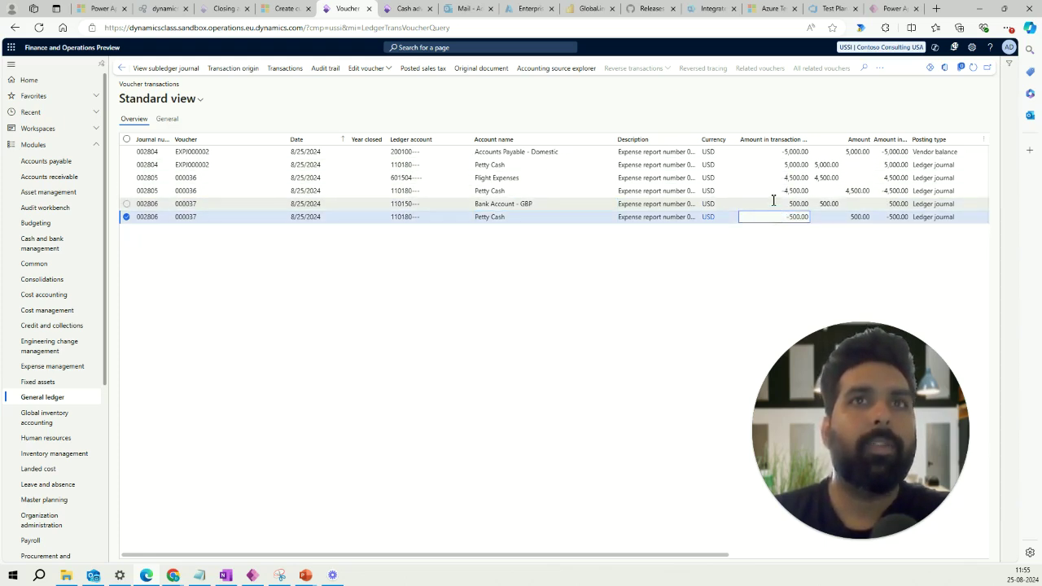
left_click(773, 201)
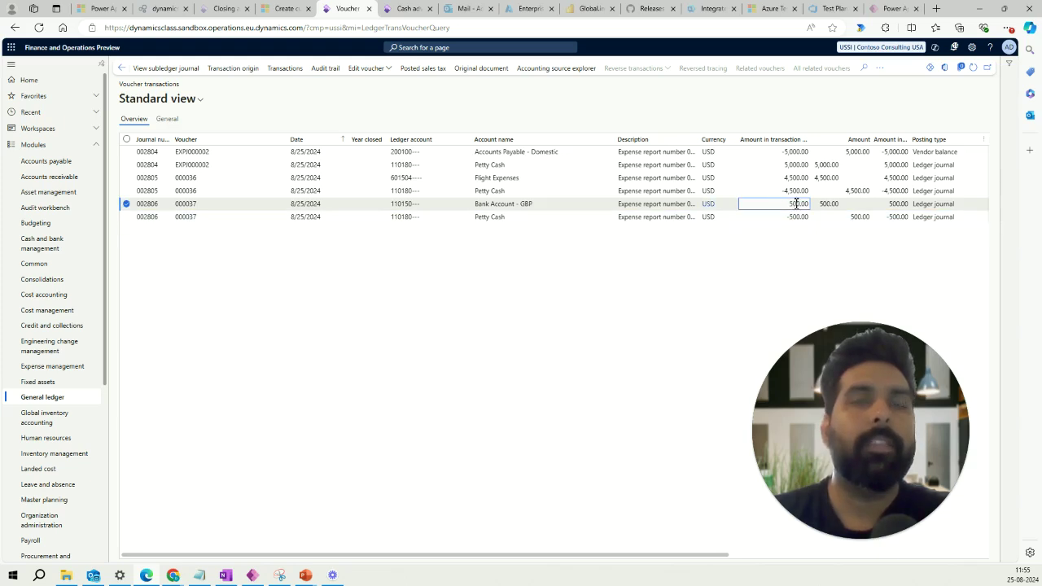
left_click(778, 153)
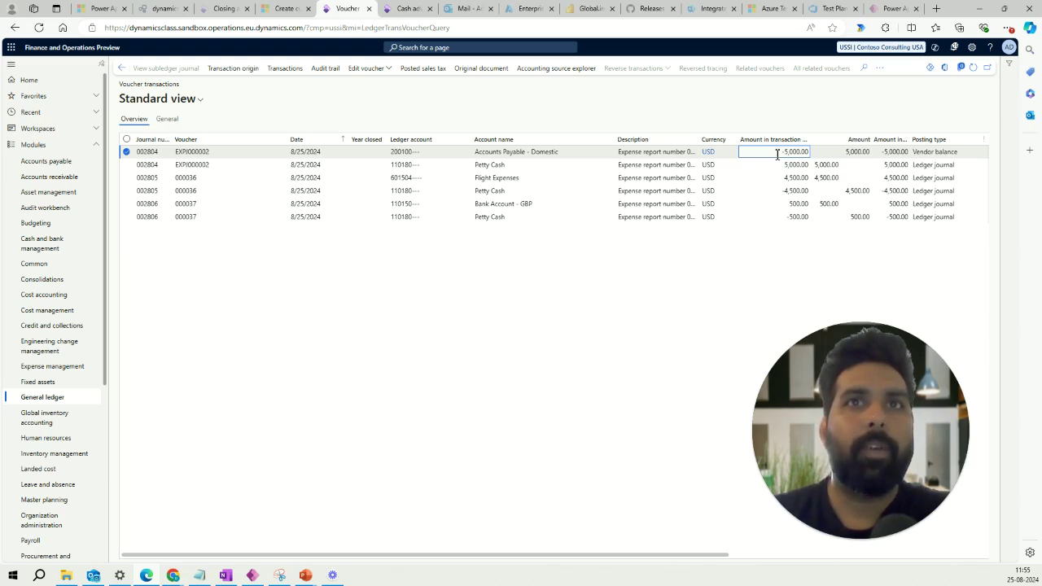
left_click(776, 203)
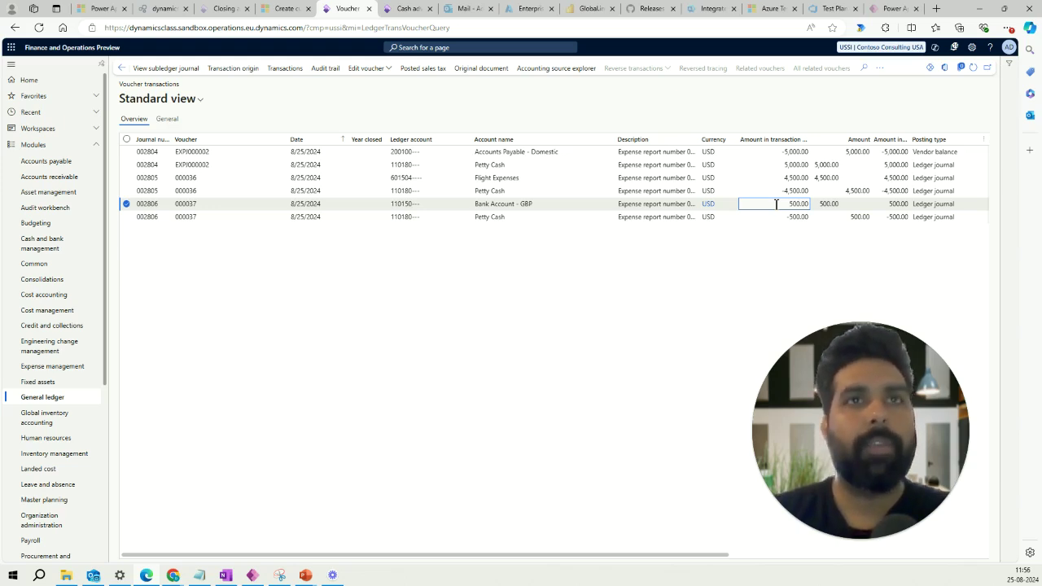
left_click(780, 191)
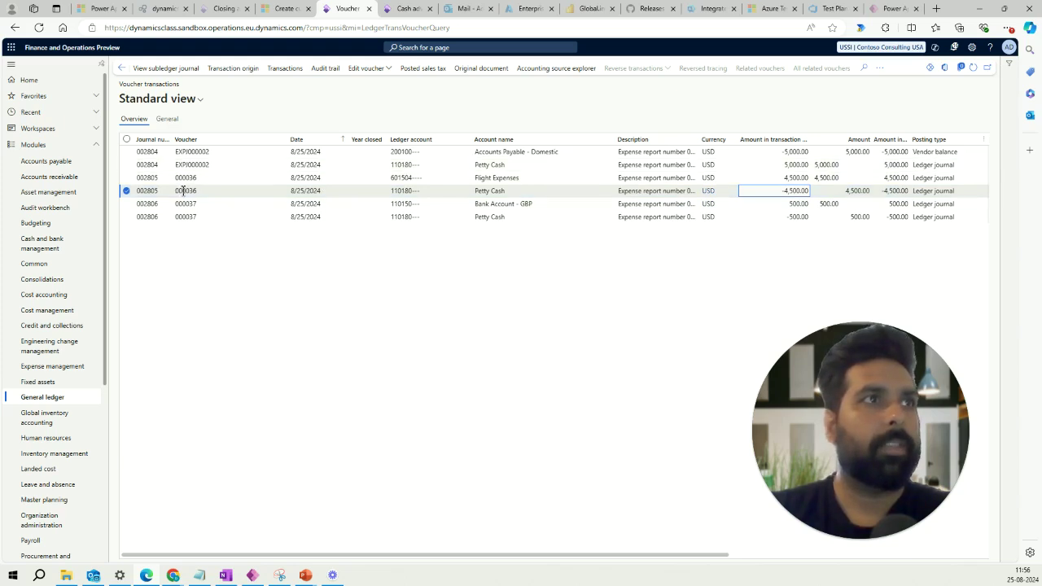
left_click(241, 299)
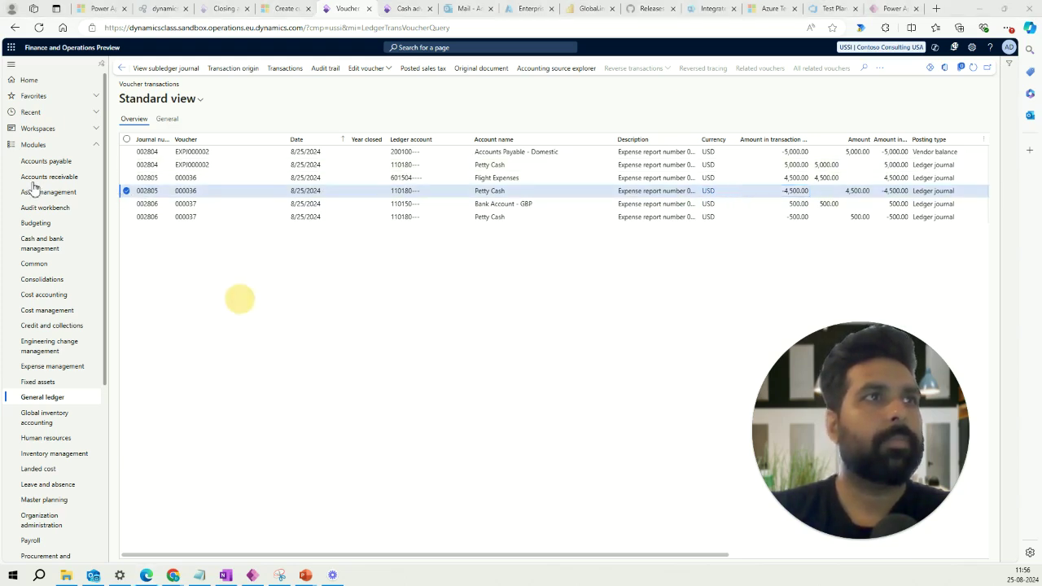